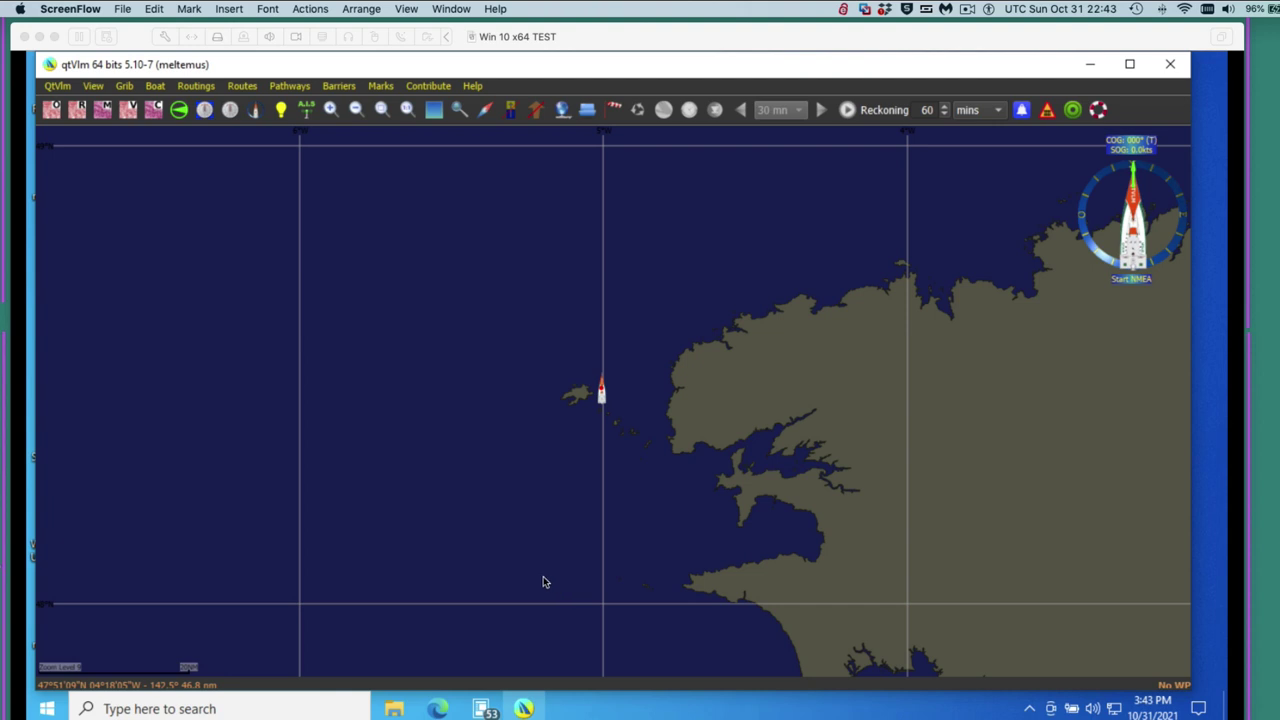
# Open the qtVlm documentation PDF from qtVlm's Help menu.
pyautogui.moveTo(926, 716); pyautogui.dragTo(926, 106)
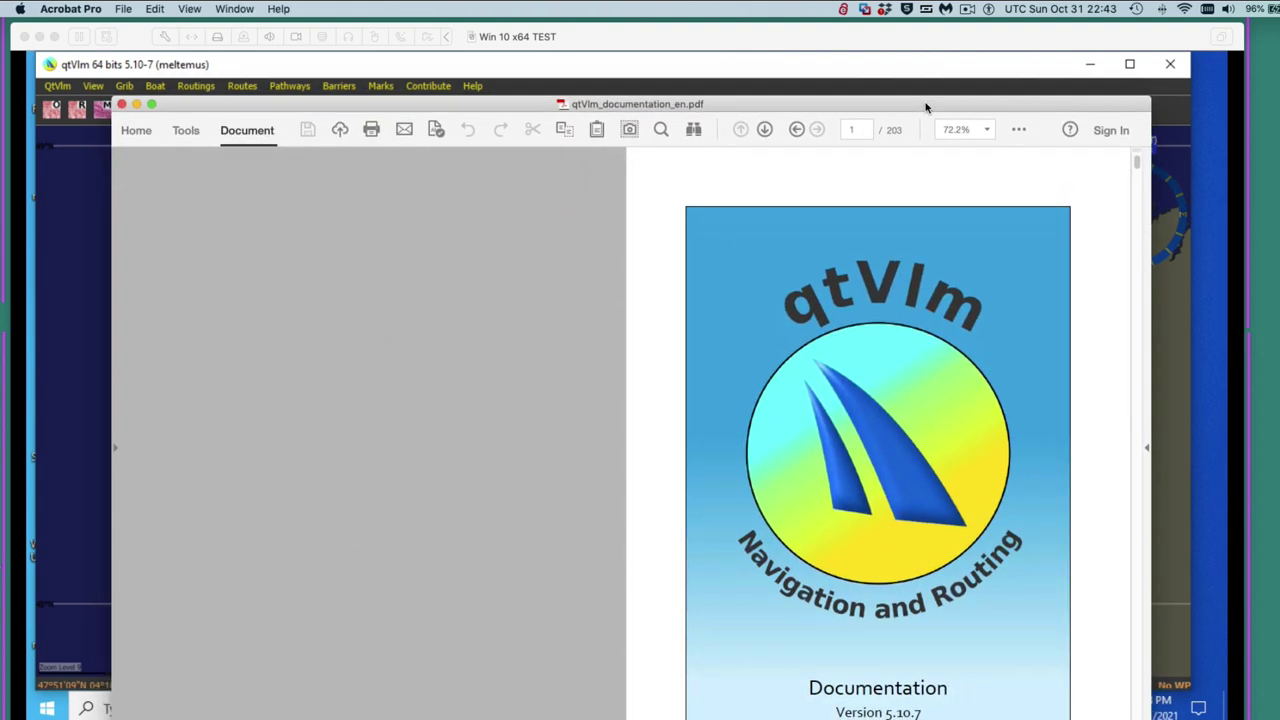
pyautogui.moveTo(500, 111); pyautogui.dragTo(508, 224)
pyautogui.click(474, 85)
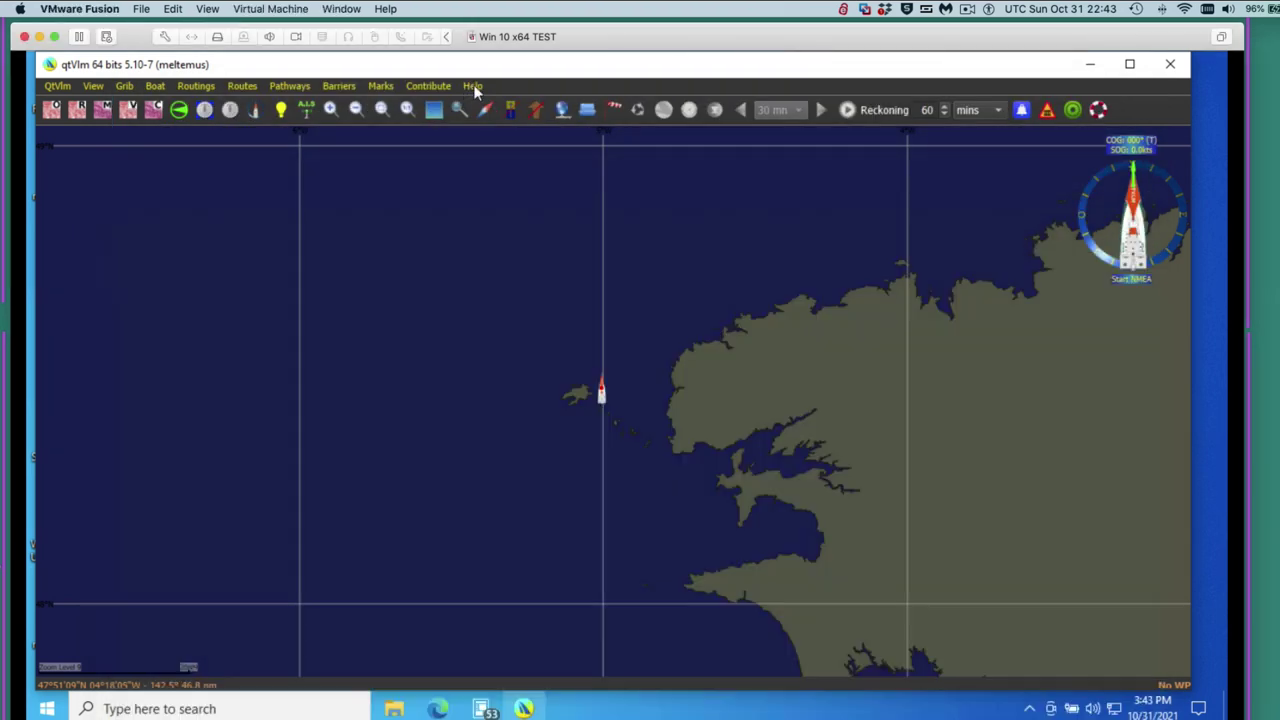
pyautogui.click(474, 85)
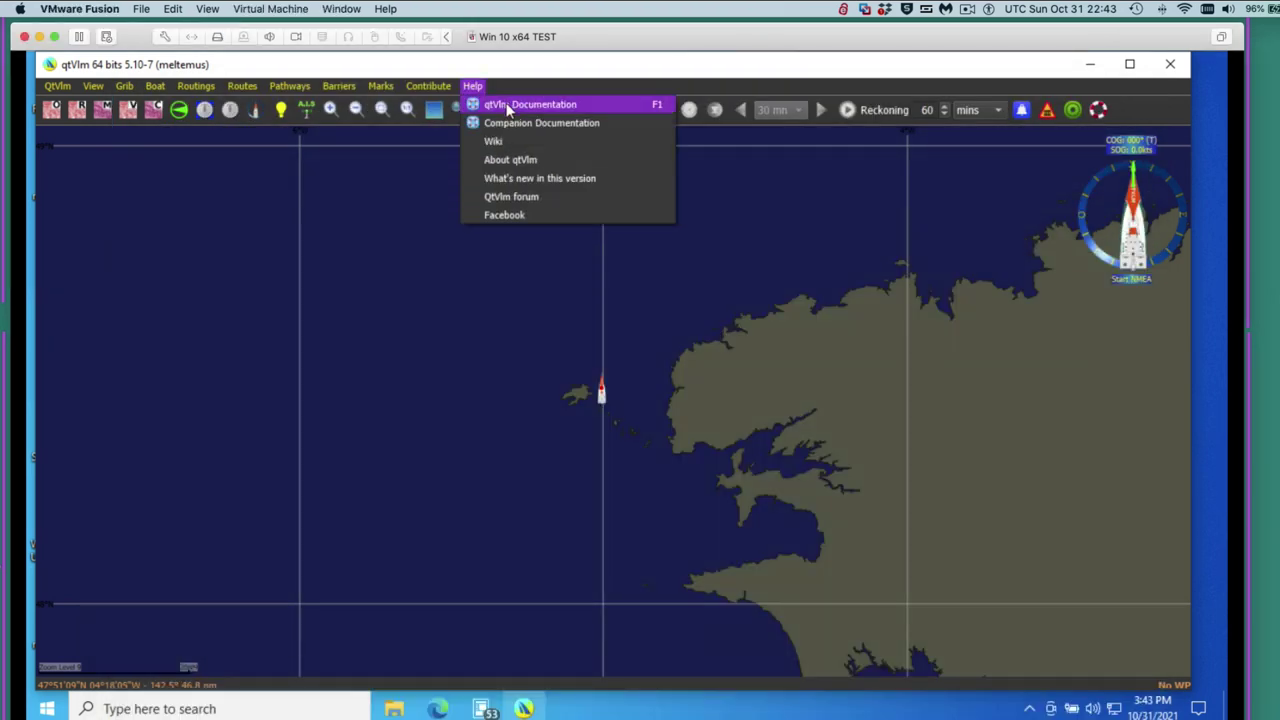
pyautogui.click(507, 106)
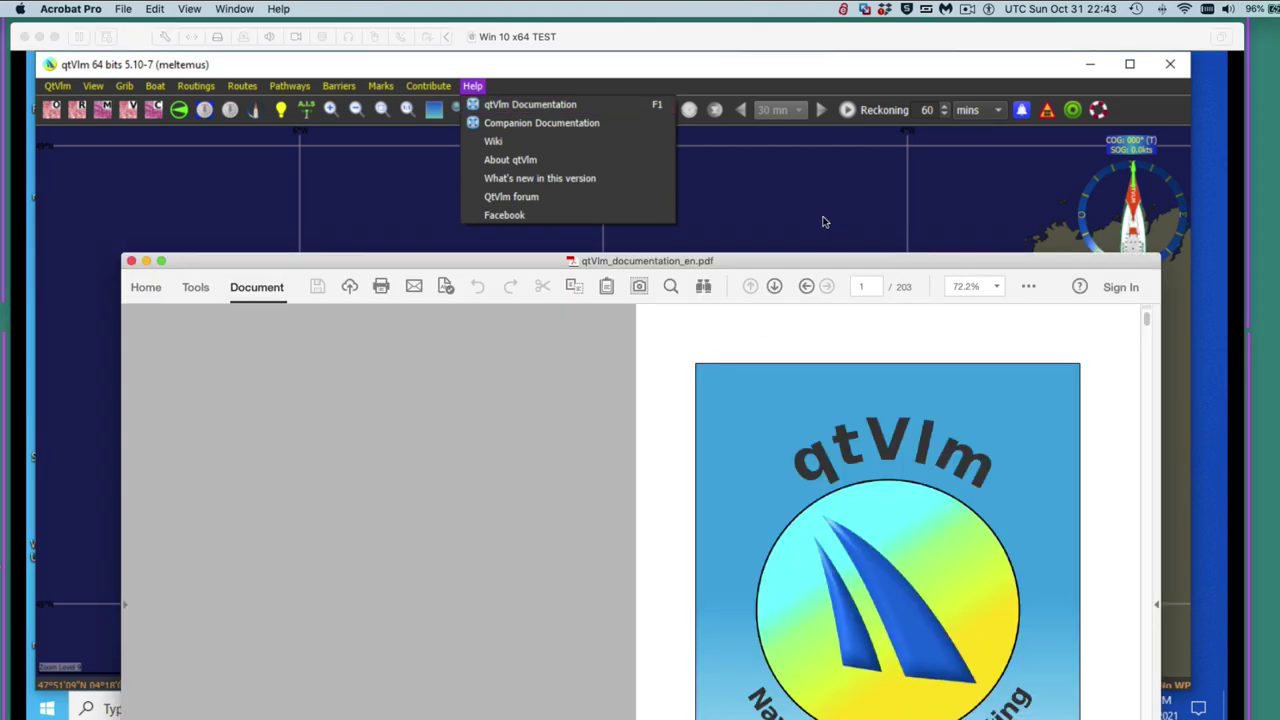
# Move the documentation window into full view and scroll the cover and contents pages, ending on the cover.
pyautogui.moveTo(770, 268); pyautogui.dragTo(749, 100)
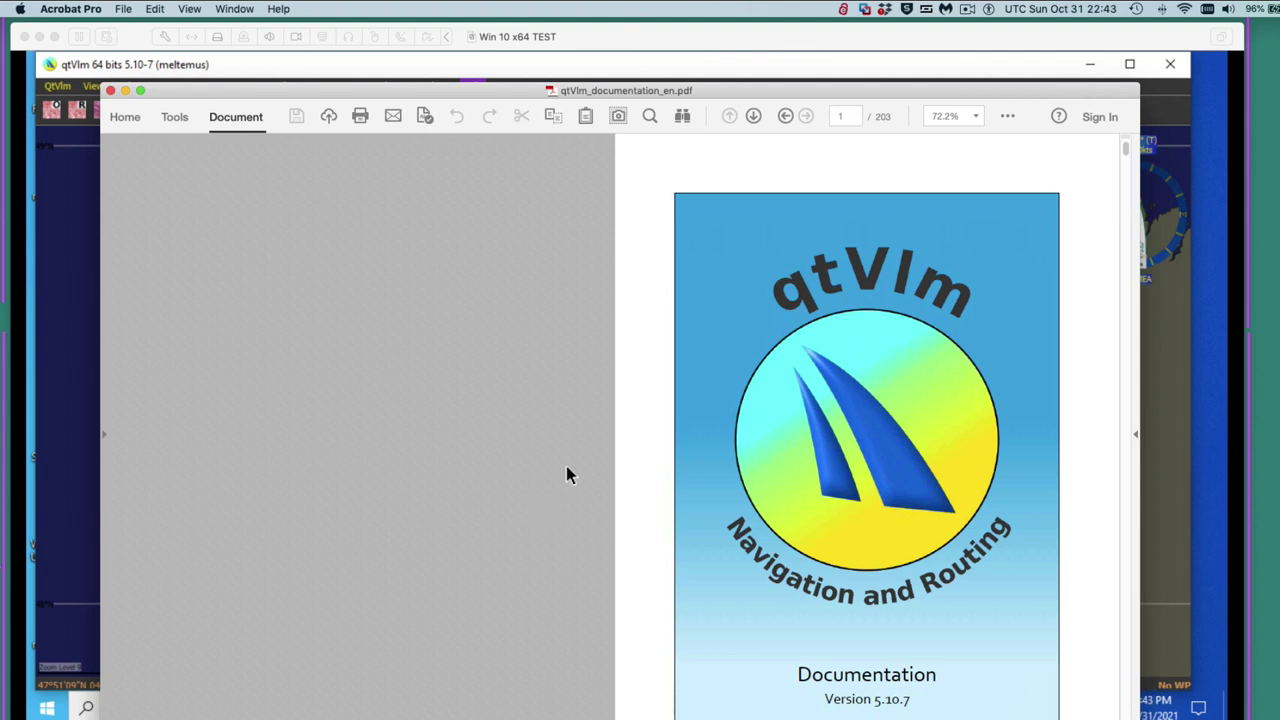
pyautogui.scroll(-3, 617, 512)
pyautogui.scroll(3, 617, 512)
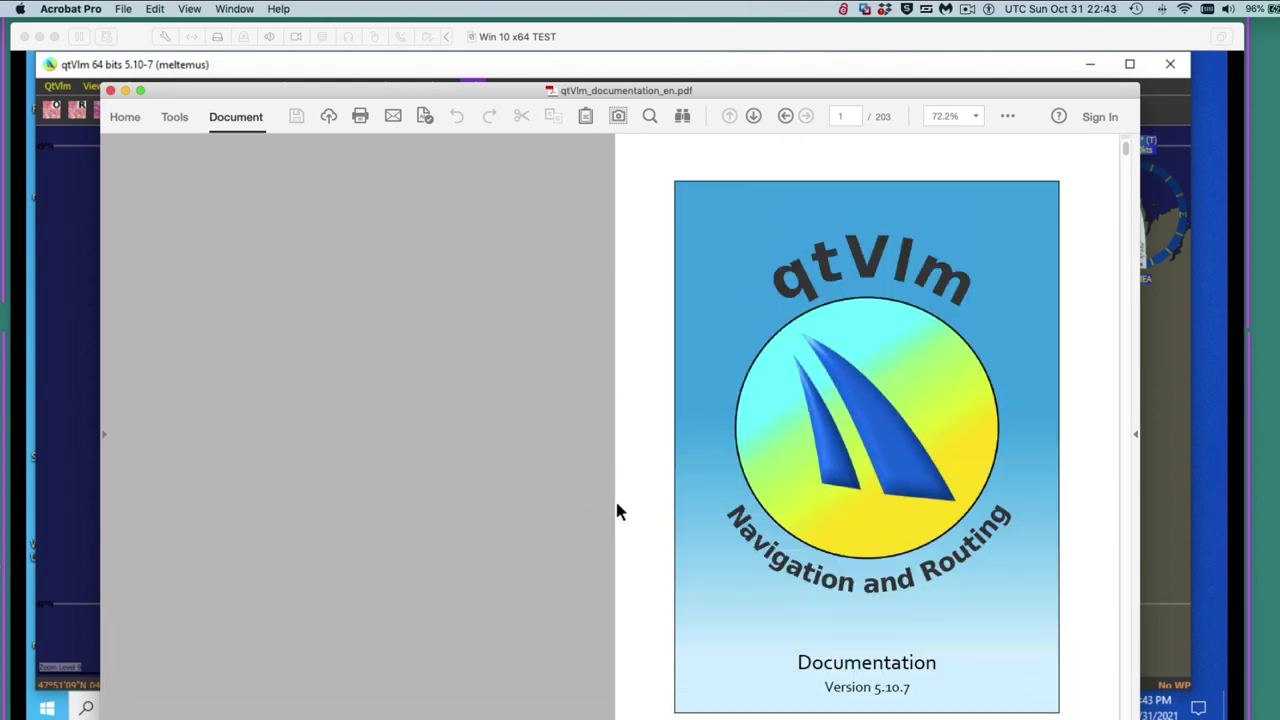
pyautogui.scroll(-5, 617, 512)
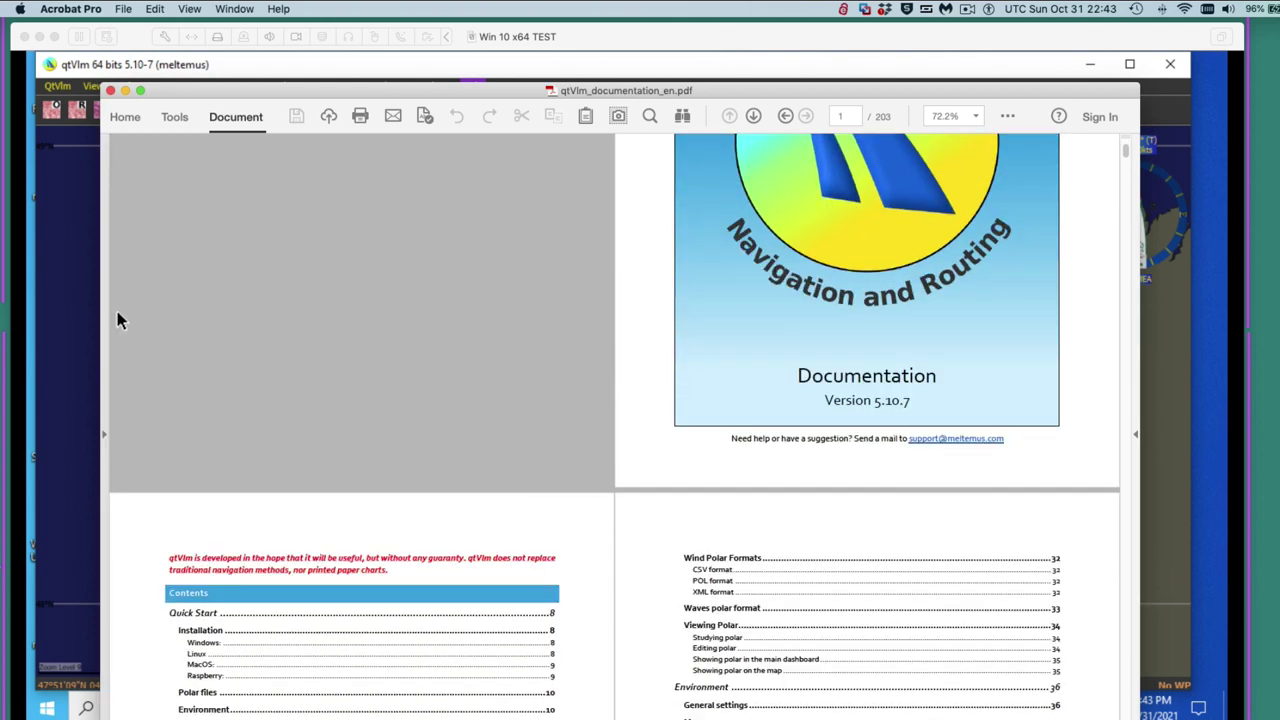
pyautogui.scroll(-3, 406, 363)
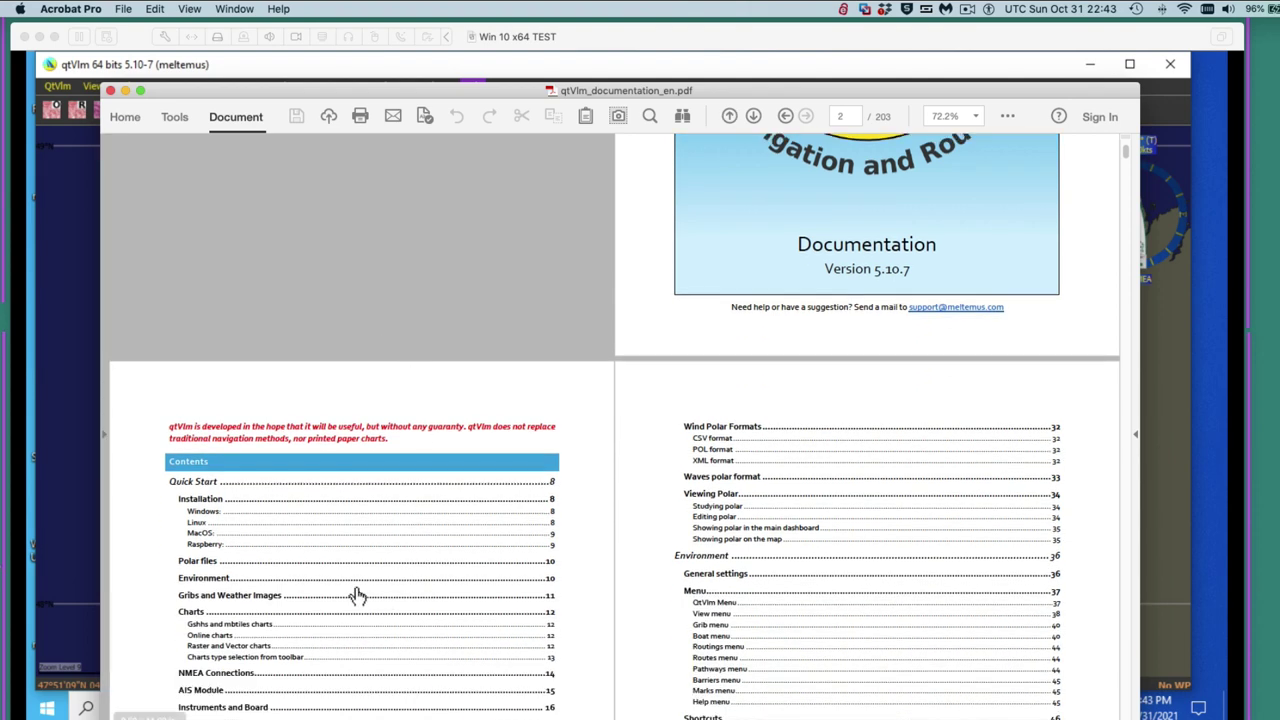
pyautogui.scroll(9, 588, 250)
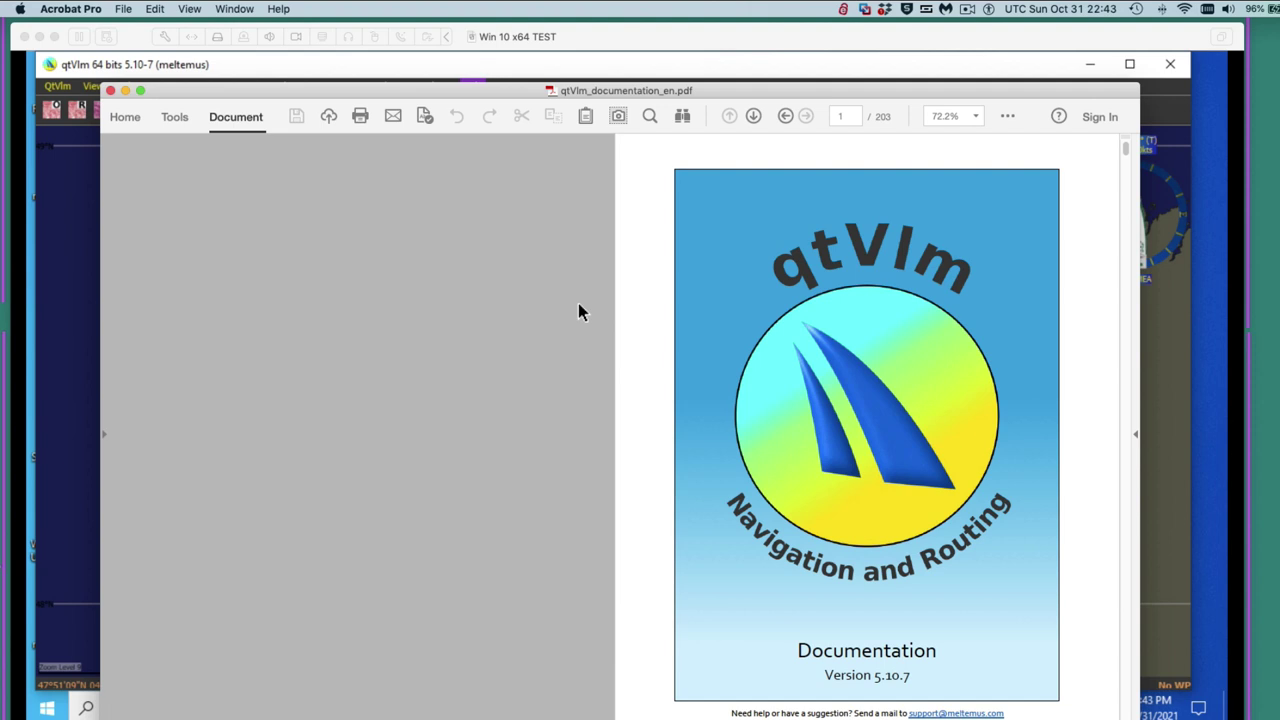
# Search the manual for 'instruments' and read the Tides and Currents icons pages 49–52.
pyautogui.press('super+f')
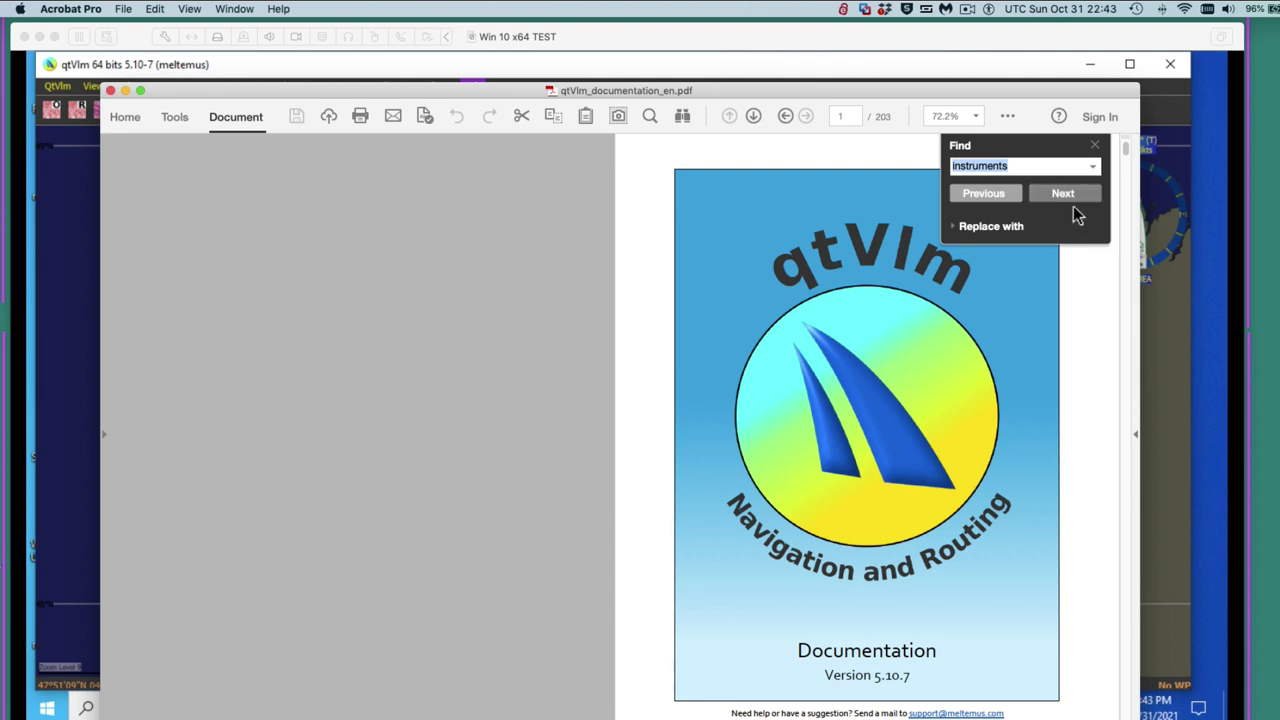
pyautogui.press('Return')
pyautogui.press('Return')
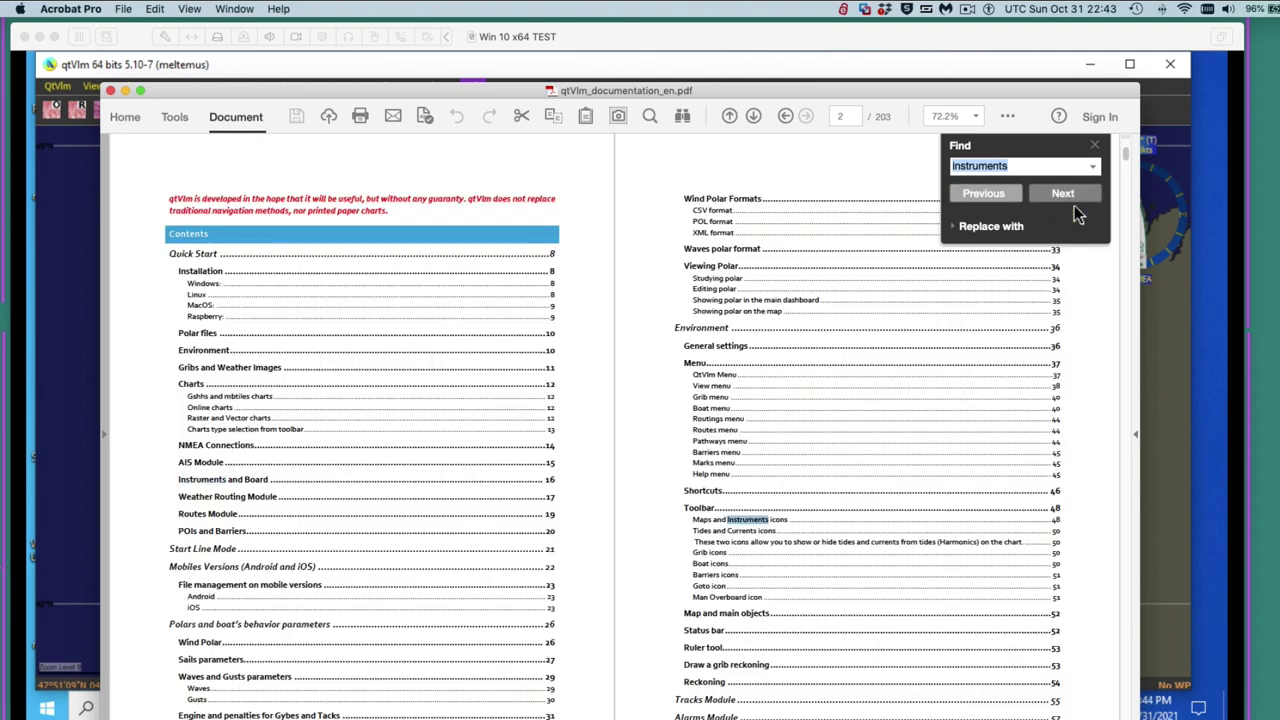
pyautogui.click(770, 540)
pyautogui.scroll(-3, 751, 509)
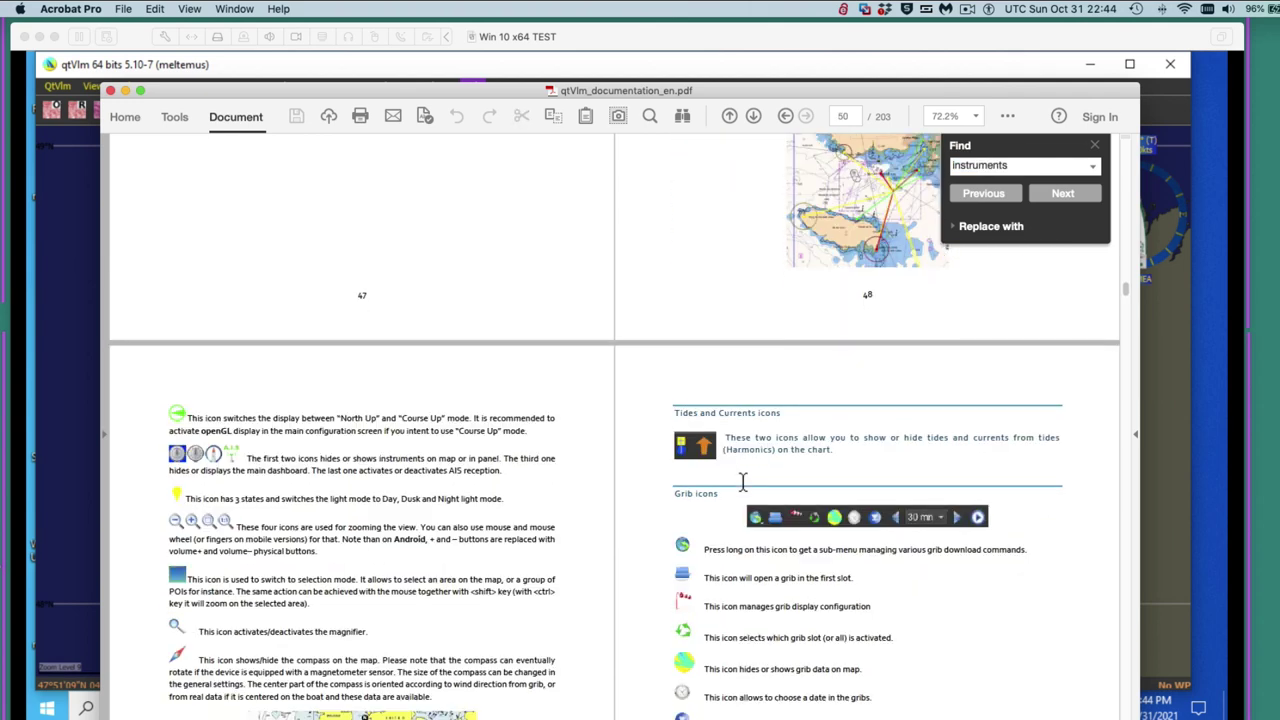
pyautogui.scroll(-5, 742, 482)
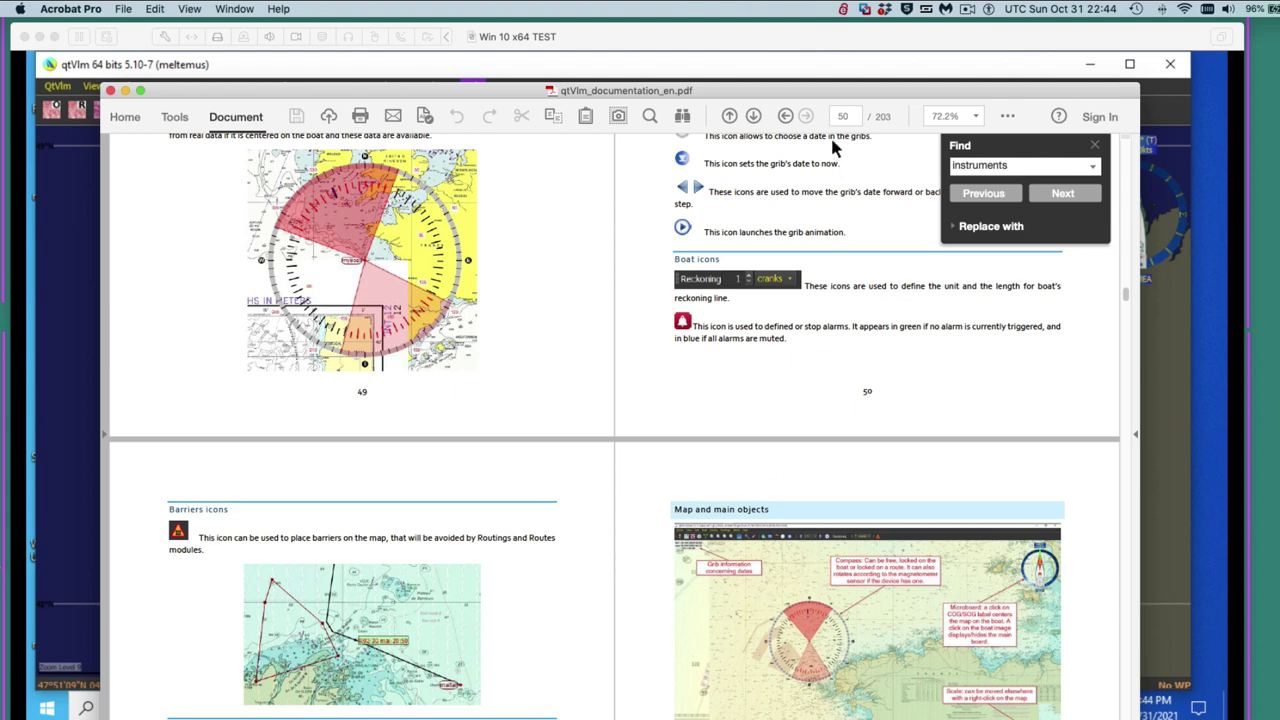
pyautogui.moveTo(806, 90); pyautogui.dragTo(810, 715)
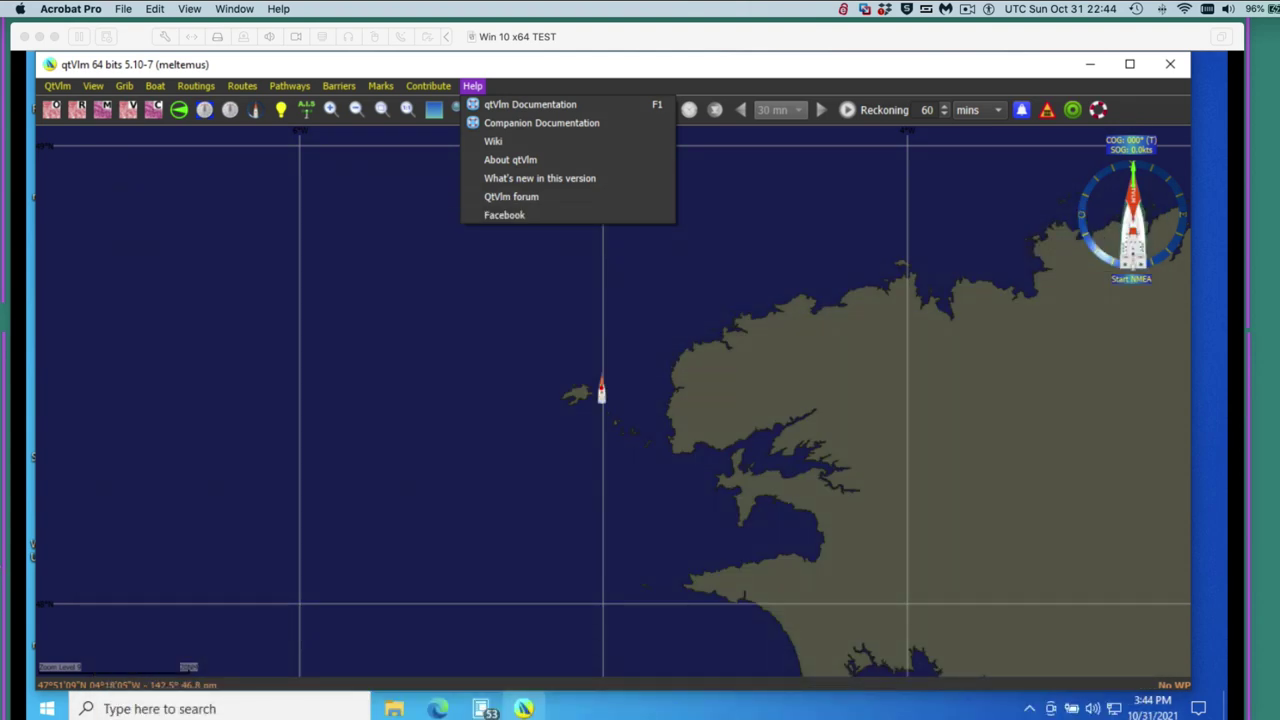
# Close qtVlm's Help list, leaving the Brittany coastal chart in front.
pyautogui.click(492, 336)
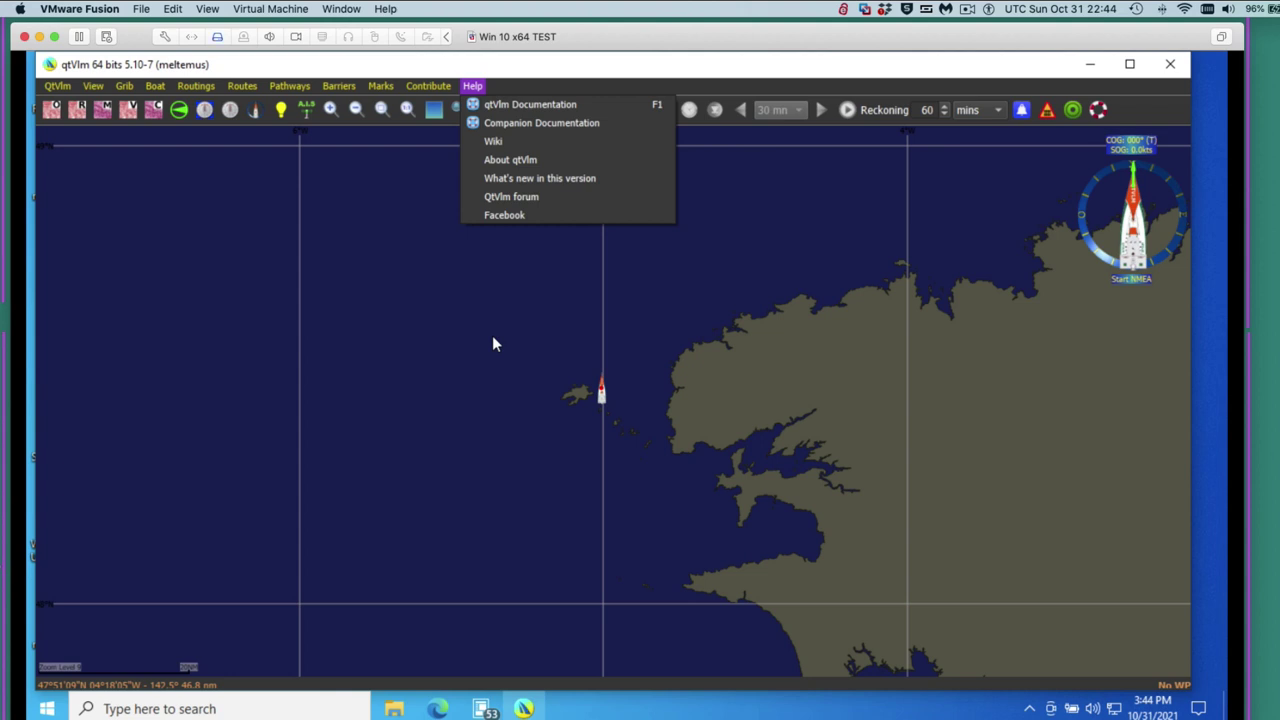
pyautogui.click(505, 337)
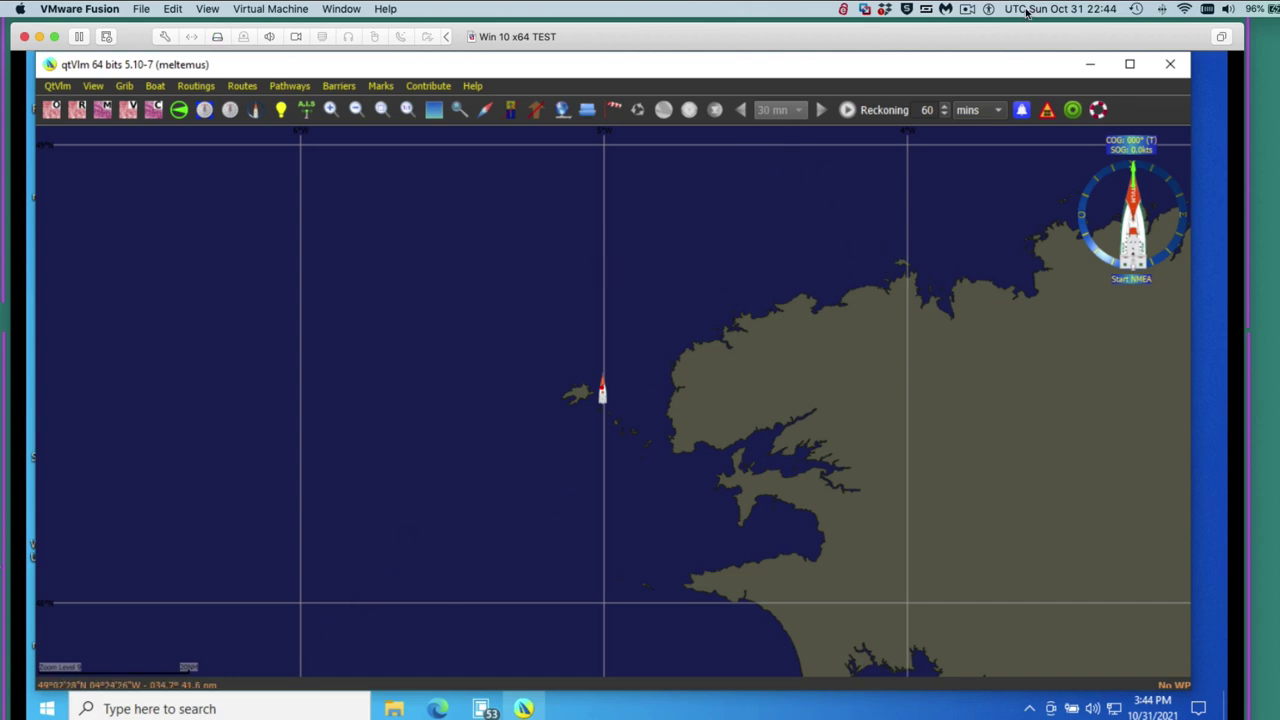
pyautogui.click(968, 9)
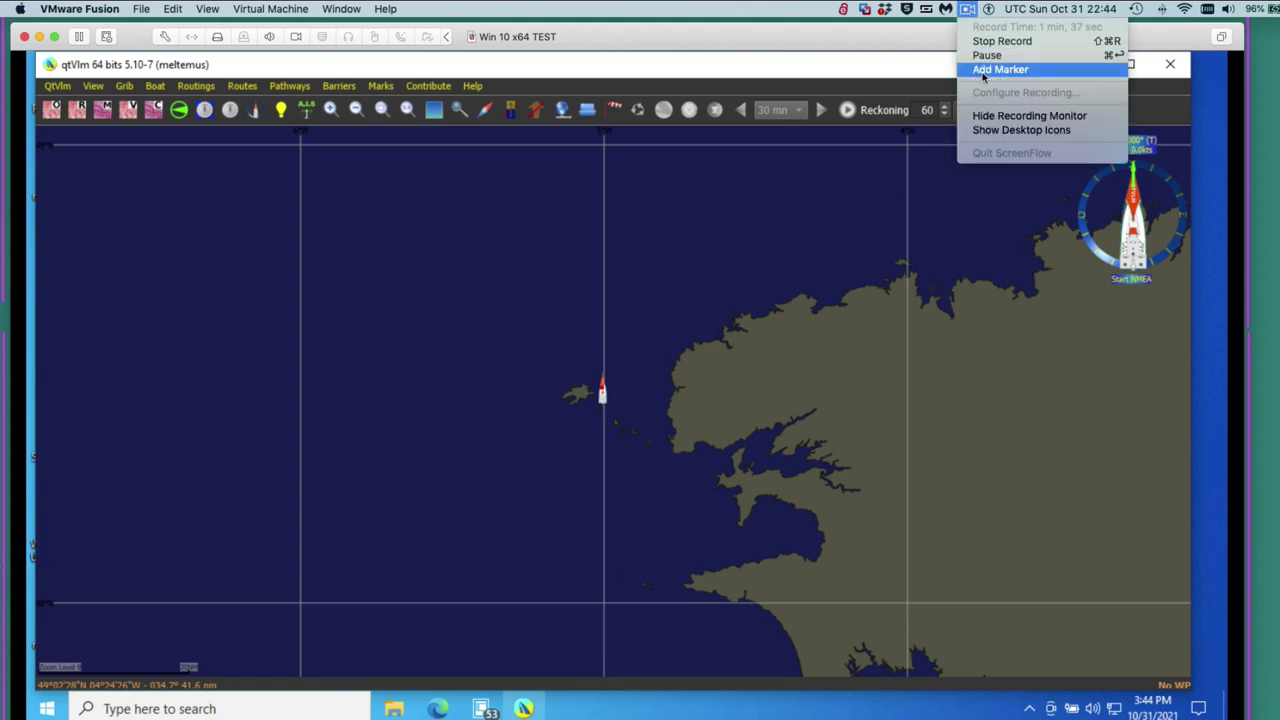
pyautogui.click(987, 57)
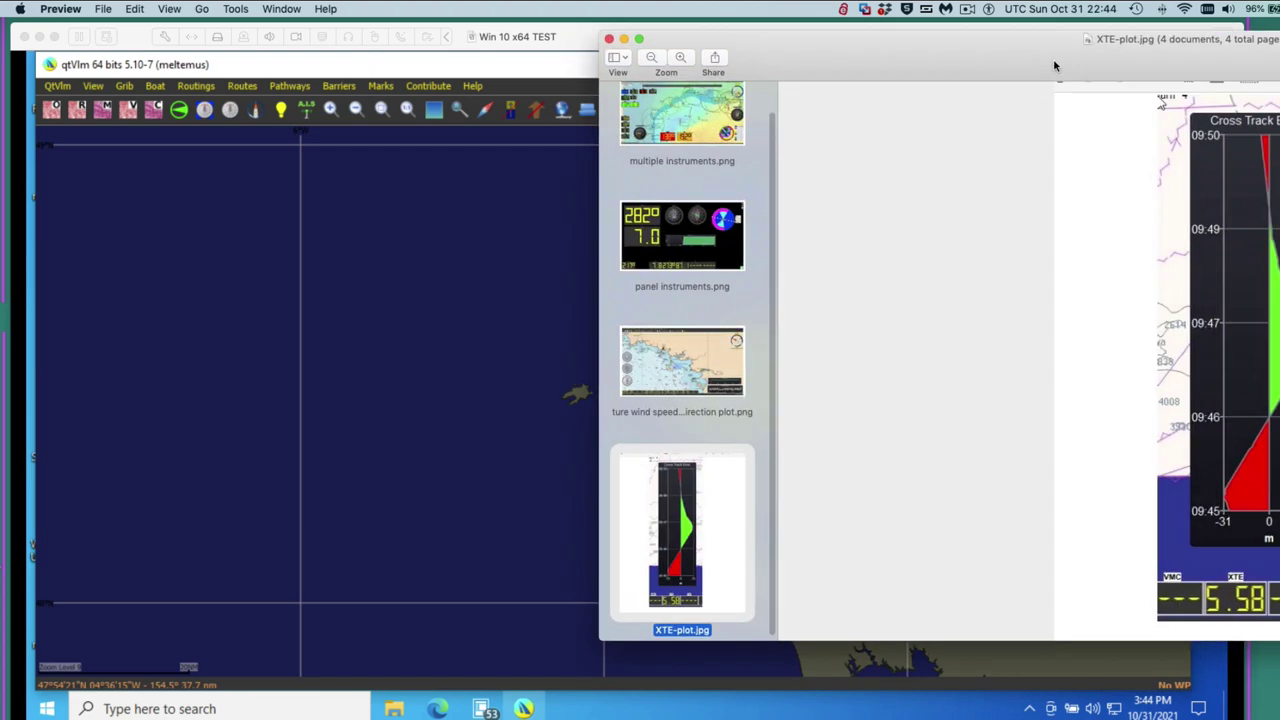
# Browse the Preview instrument screenshots from multiple instruments.png to panel instruments.png.
pyautogui.moveTo(1057, 63); pyautogui.dragTo(588, 179)
pyautogui.press('Up')
pyautogui.press('Up')
pyautogui.press('Up')
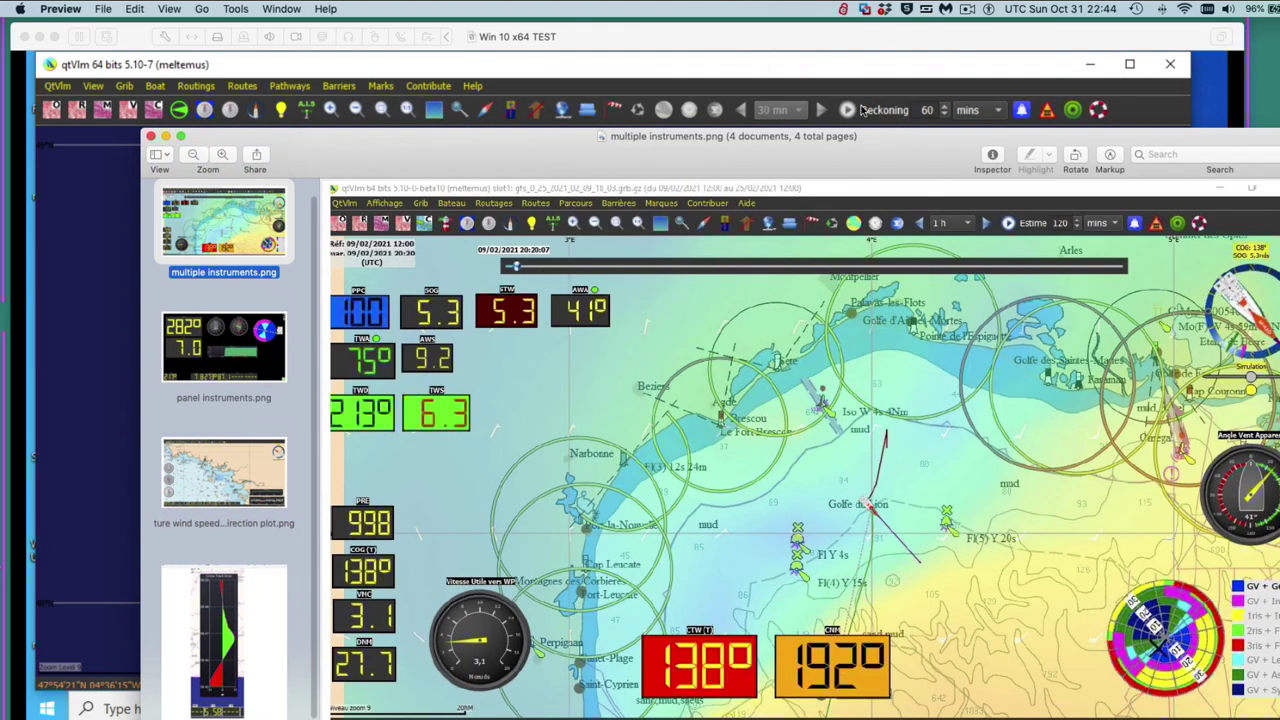
pyautogui.moveTo(910, 155); pyautogui.dragTo(827, 110)
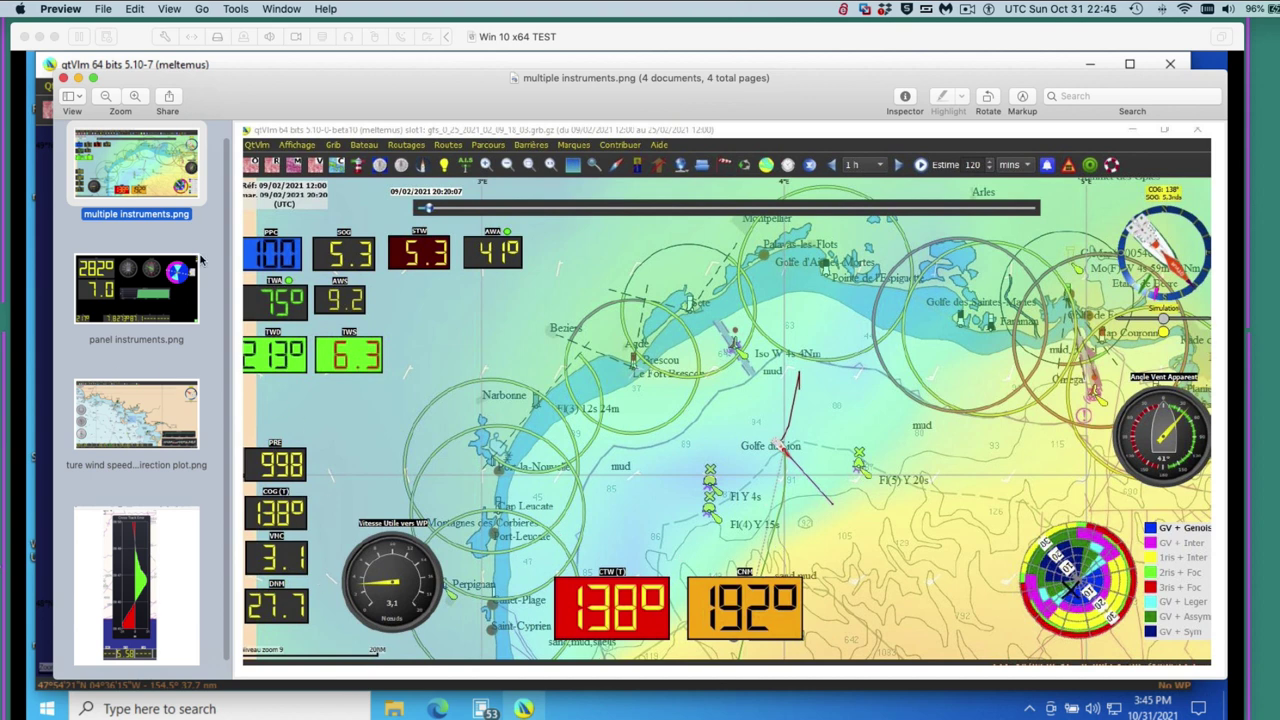
pyautogui.click(181, 308)
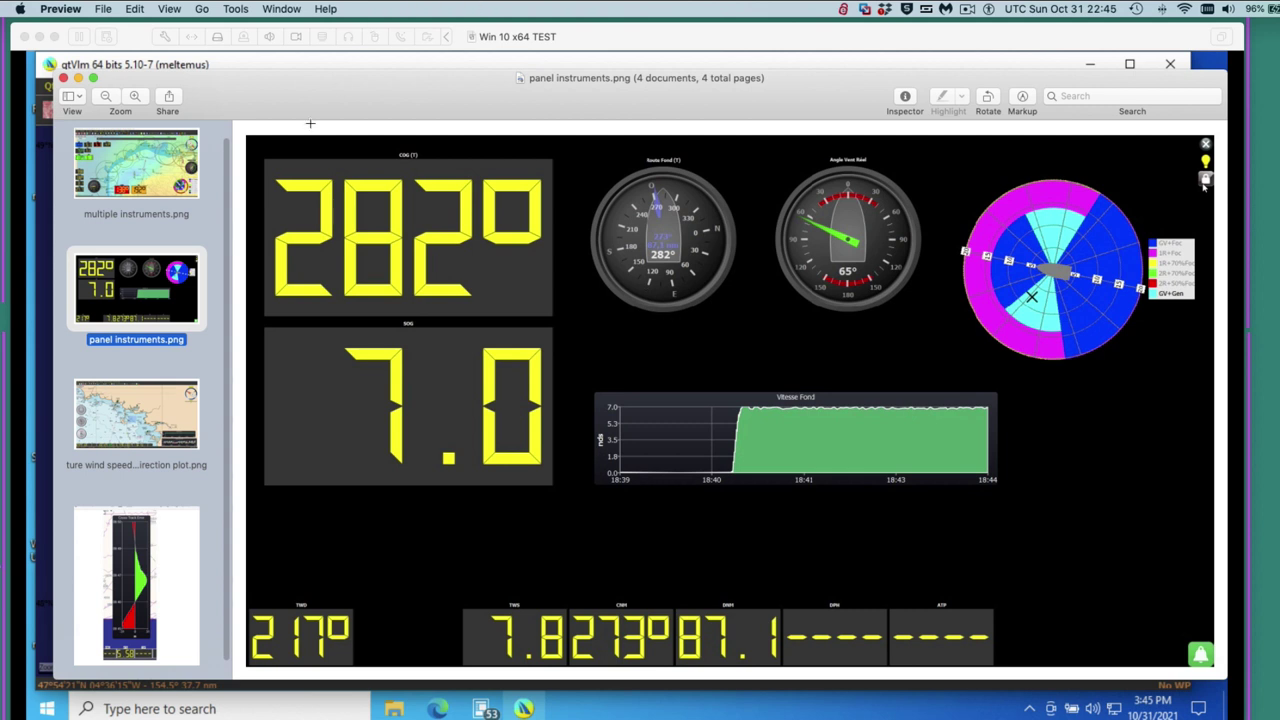
pyautogui.moveTo(324, 91); pyautogui.dragTo(961, 349)
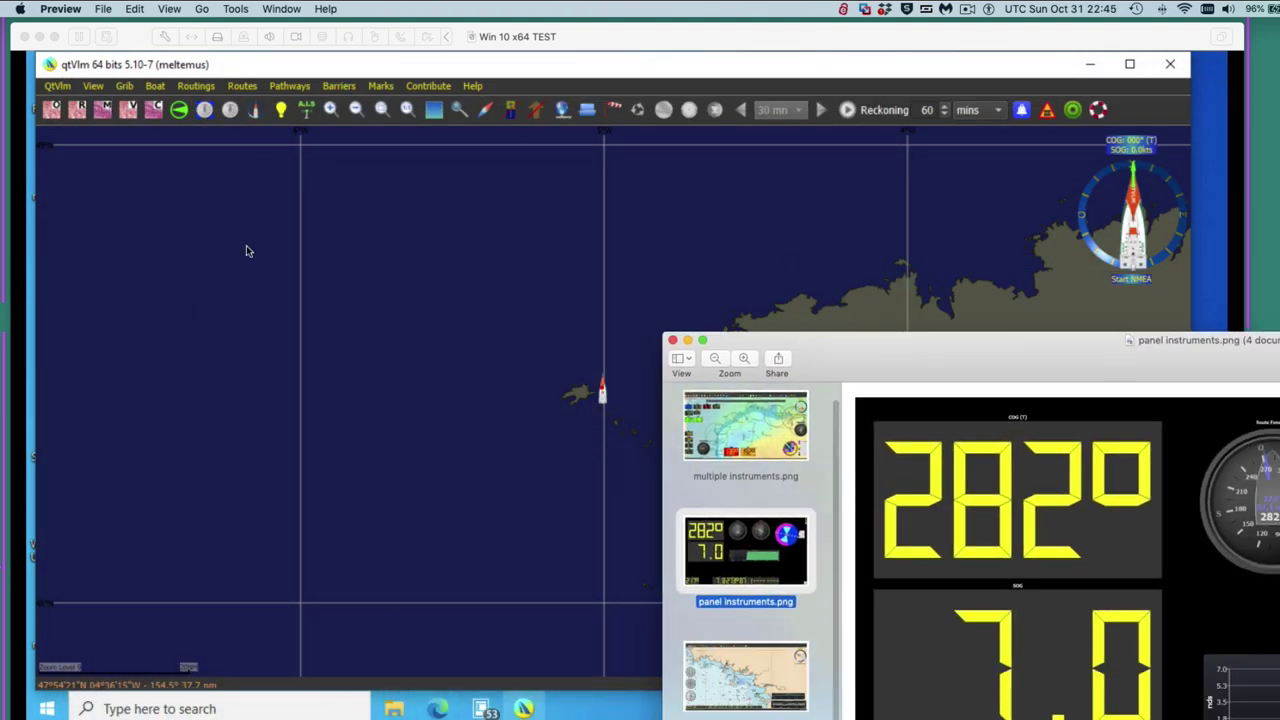
# Show the on-map instrument bar, then open and close the full-window instruments panel.
pyautogui.click(393, 250)
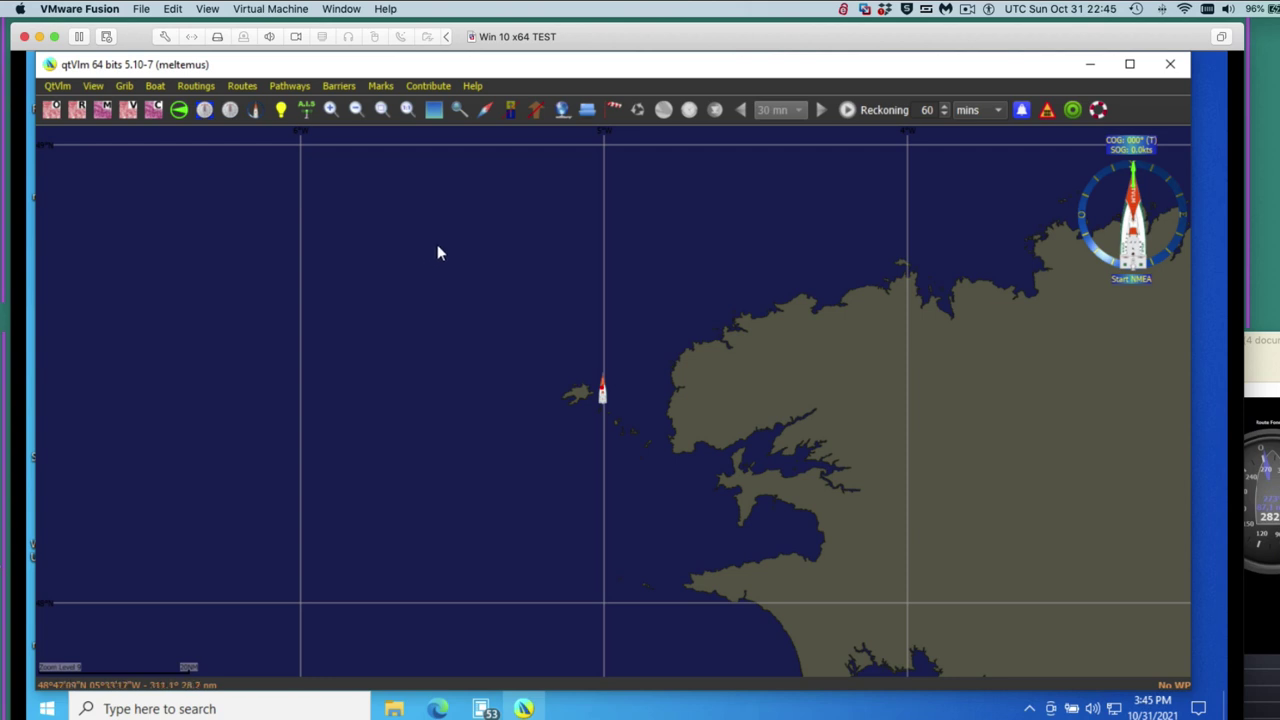
pyautogui.click(204, 110)
pyautogui.click(230, 112)
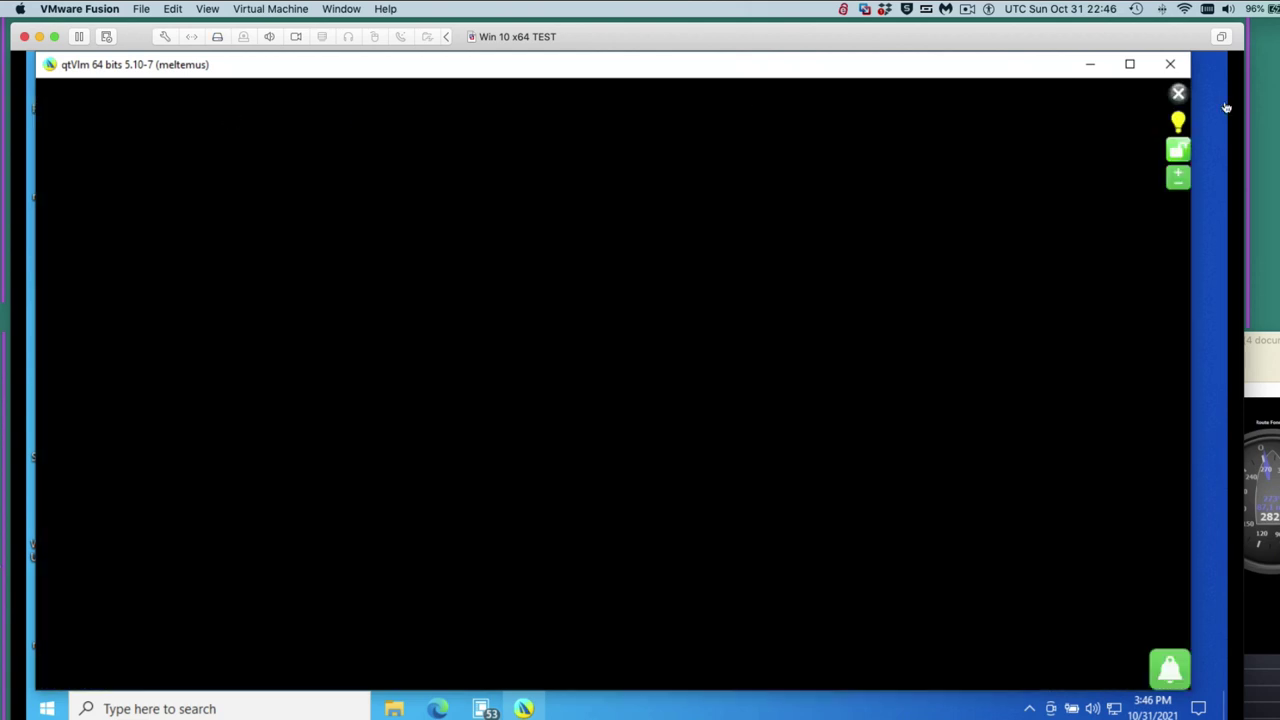
pyautogui.click(1179, 92)
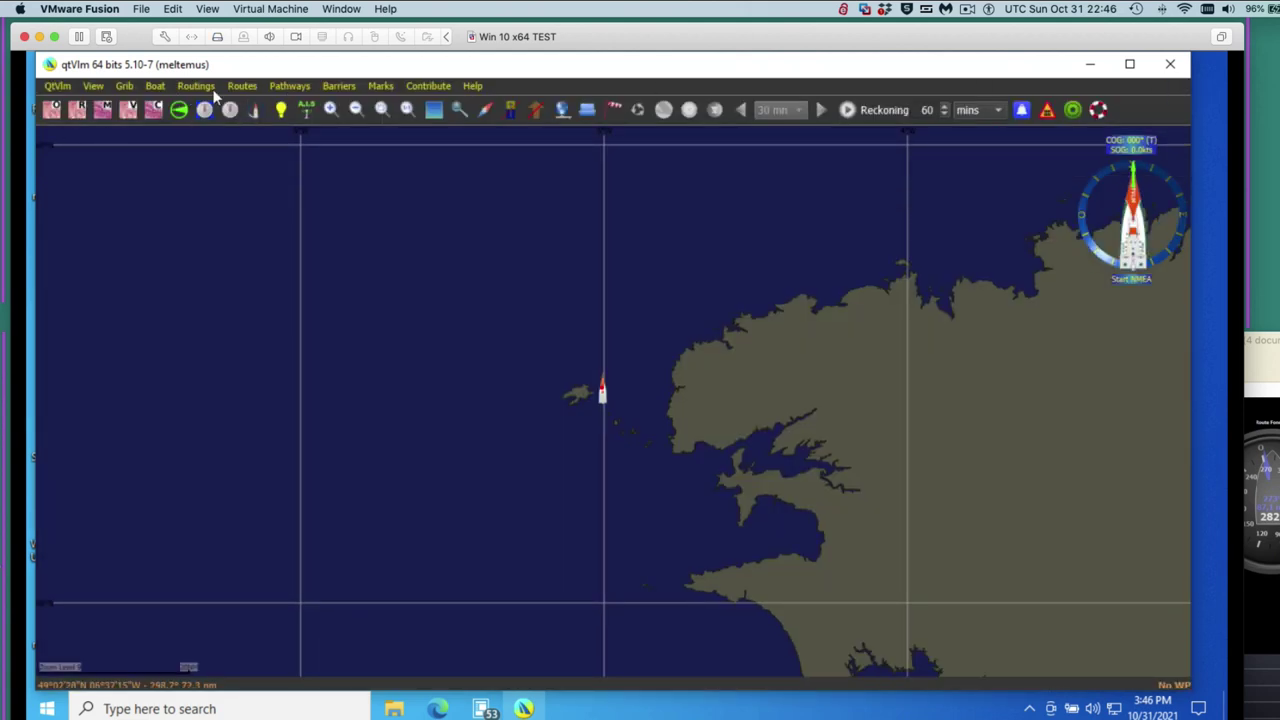
pyautogui.click(57, 87)
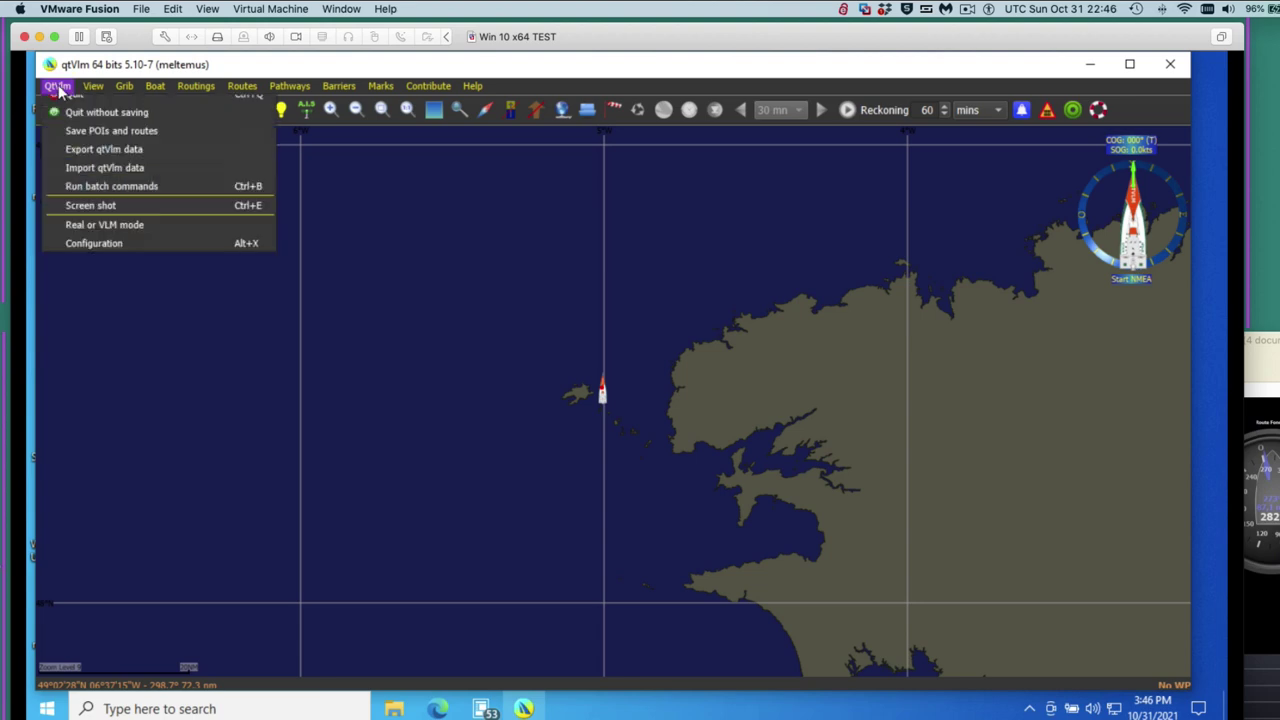
# Uncheck 'Instruments panel' under Configuration > General > Toolbar and confirm with OK.
pyautogui.click(93, 253)
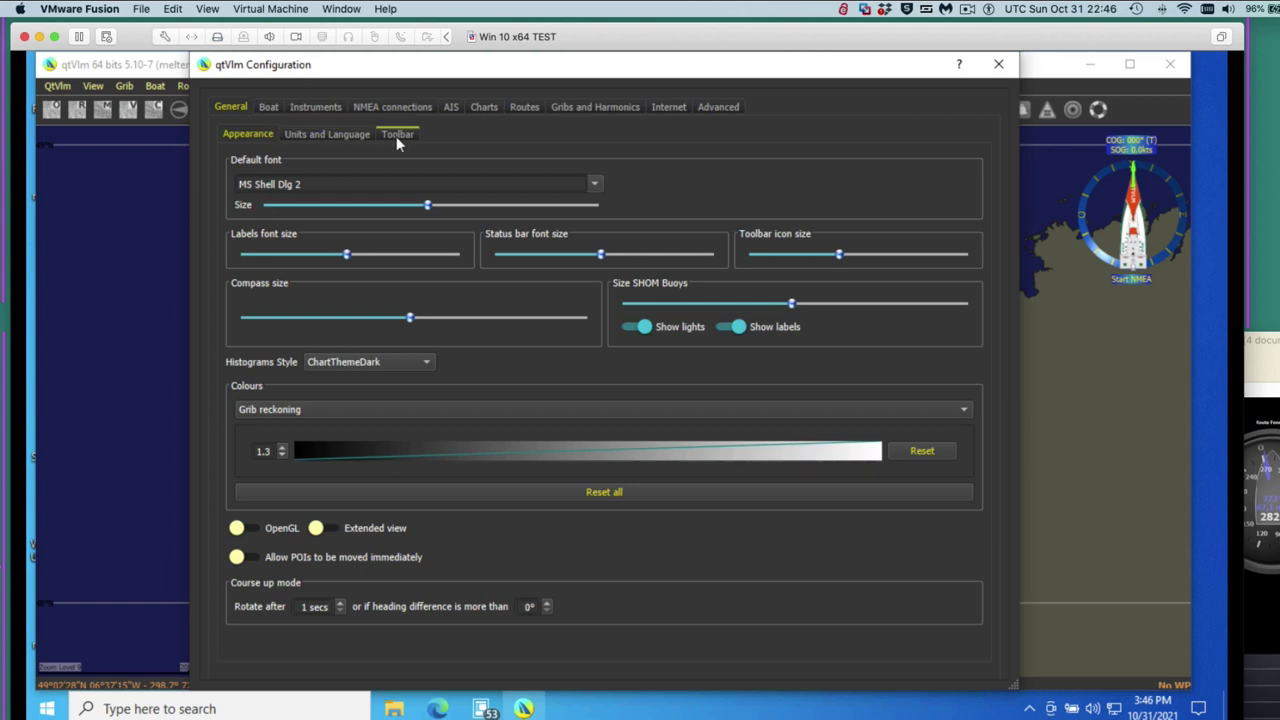
pyautogui.click(396, 136)
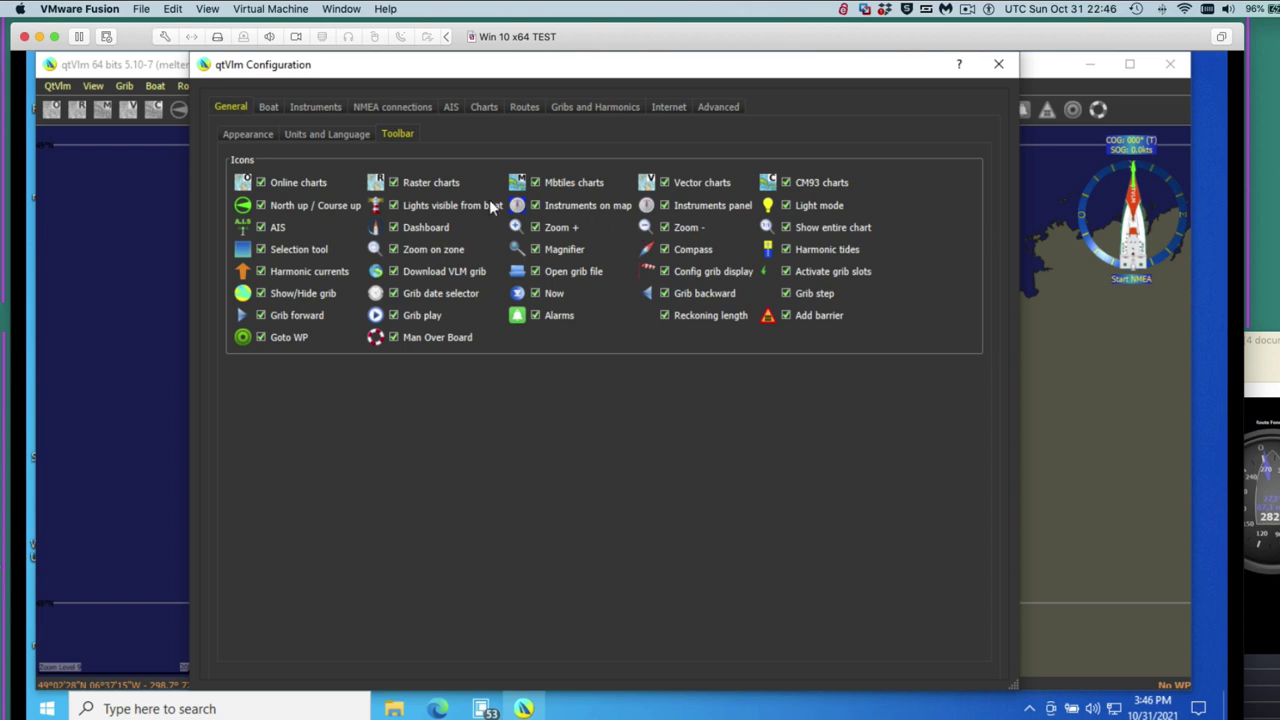
pyautogui.click(666, 205)
pyautogui.scroll(-2, 645, 500)
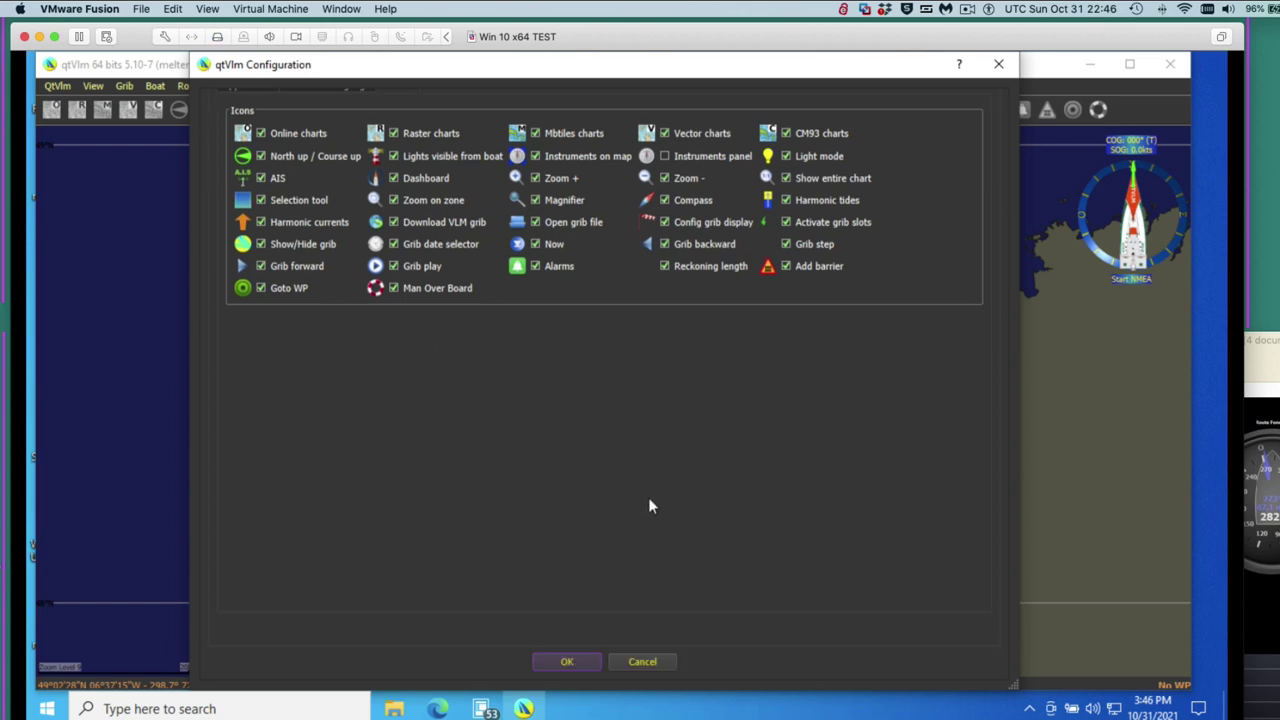
pyautogui.click(563, 662)
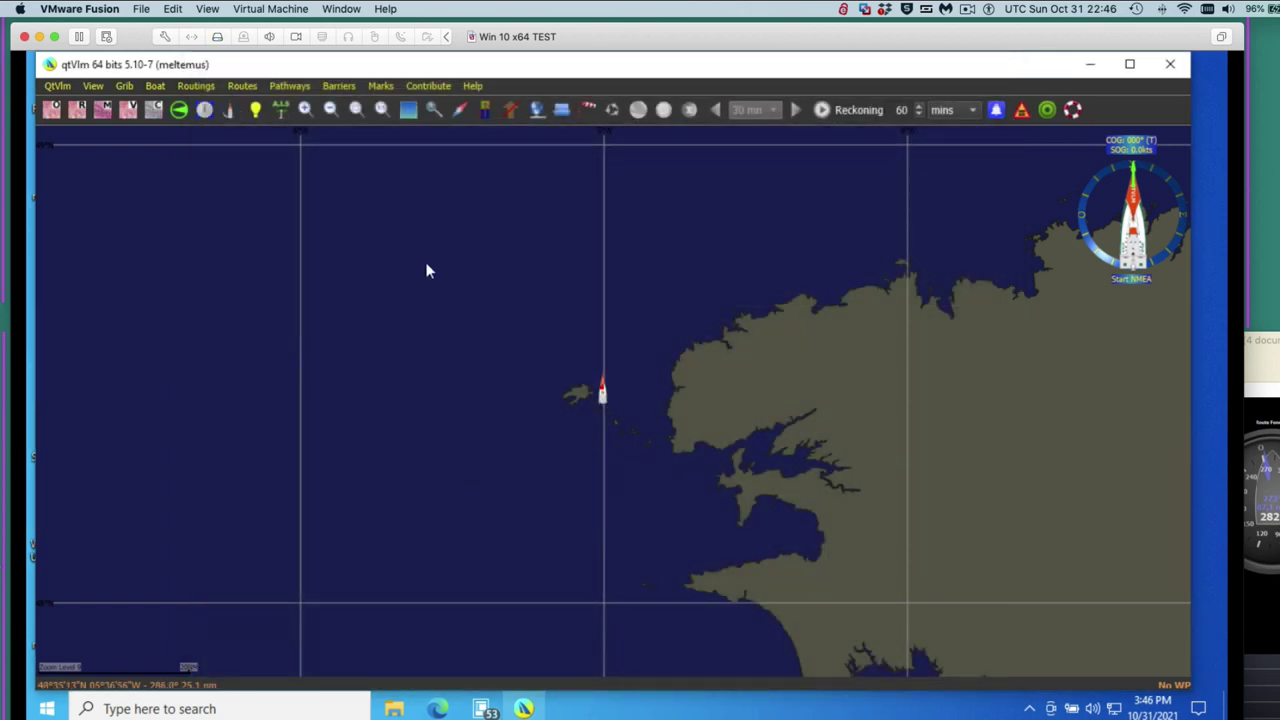
# Toggle the on-map instrument bar on and off, then bring the screenshot viewer forward.
pyautogui.click(205, 110)
pyautogui.click(205, 110)
pyautogui.moveTo(1262, 364); pyautogui.dragTo(709, 114)
# Browse the multiple instruments, wind and XTE plot screenshots, ending on XTE-plot.jpg, then minimize Preview.
pyautogui.press('Down')
pyautogui.press('Down')
pyautogui.keyDown('super'); pyautogui.click(168, 412); pyautogui.keyUp('super')
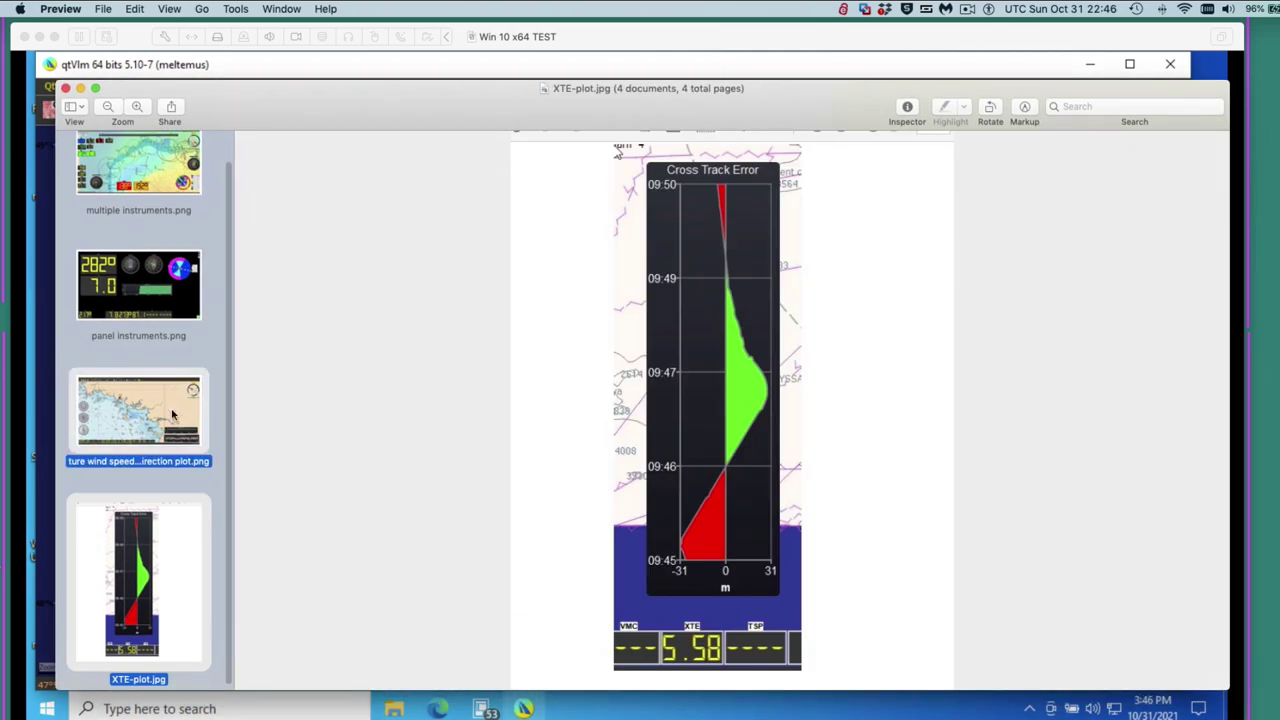
pyautogui.click(138, 165)
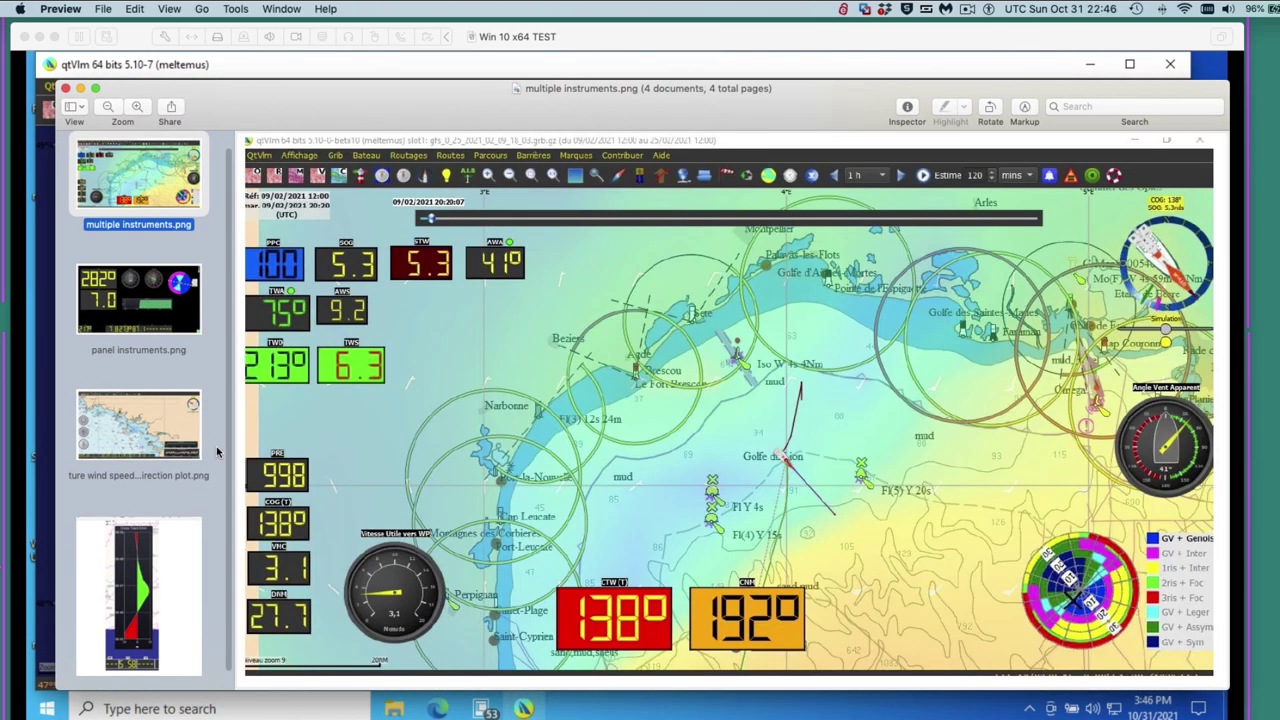
pyautogui.click(160, 440)
pyautogui.press('Down')
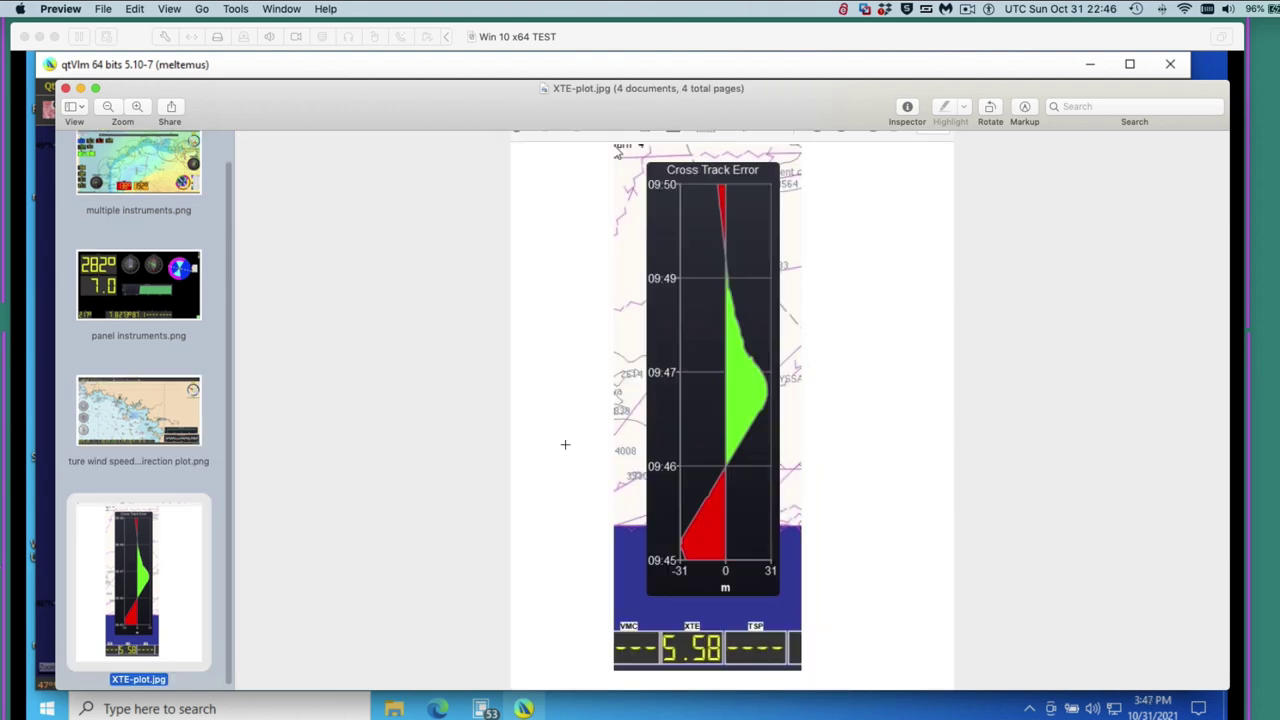
pyautogui.press('Up')
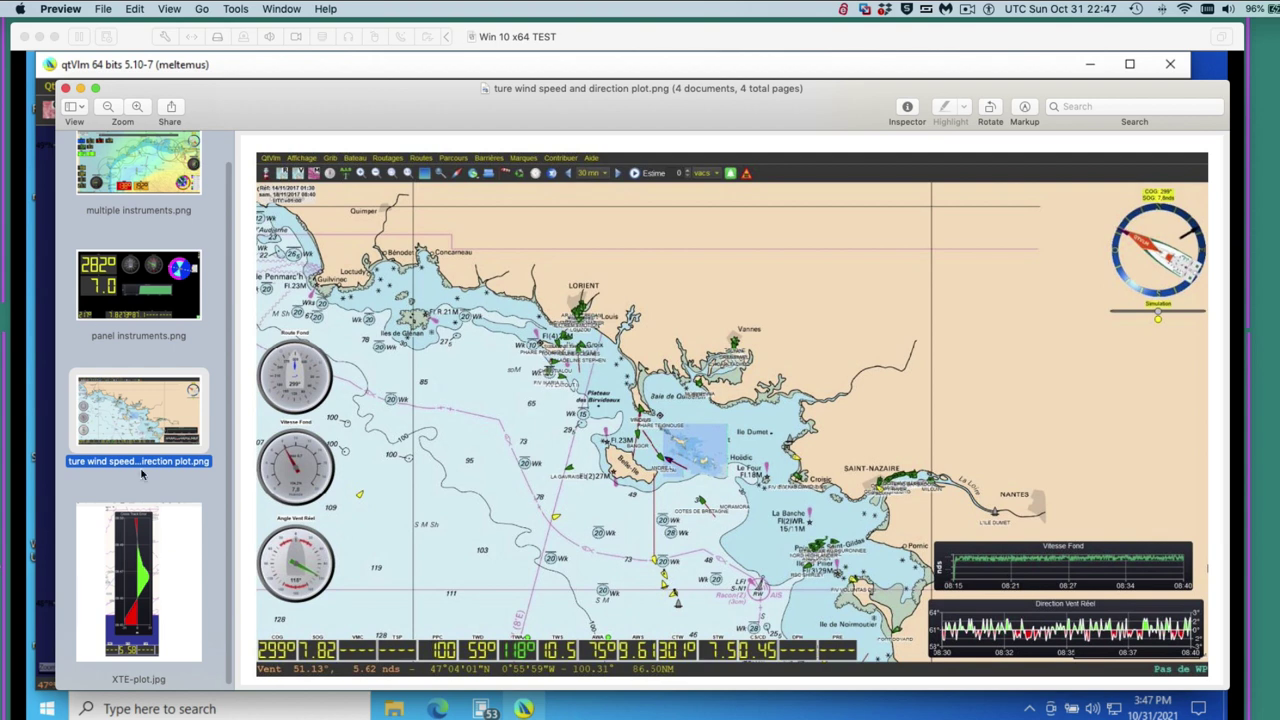
pyautogui.click(165, 548)
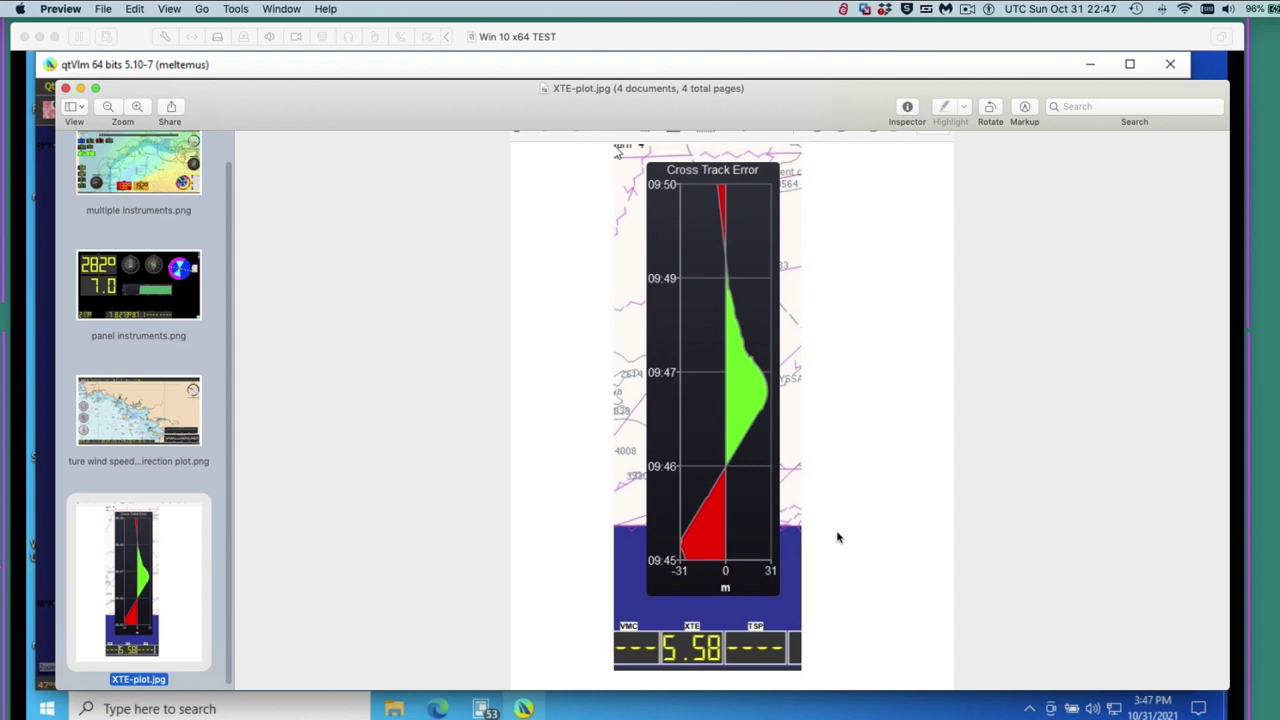
pyautogui.doubleClick(254, 94)
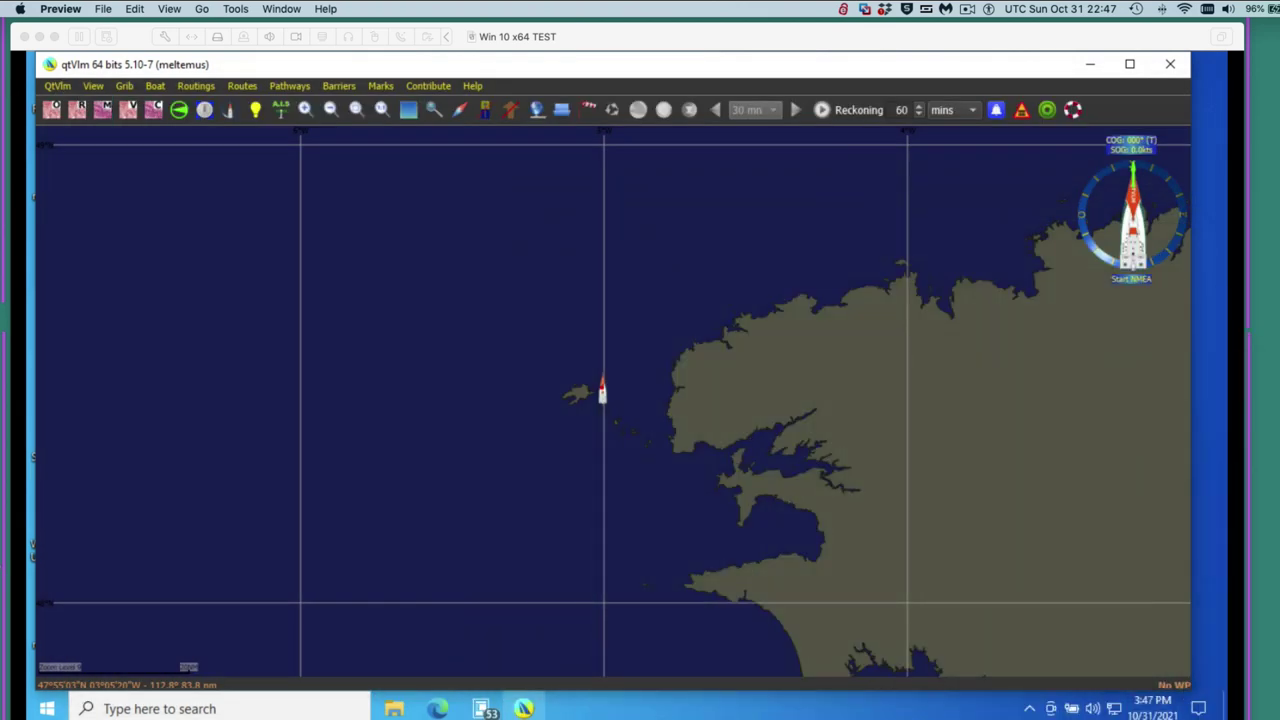
pyautogui.press('super+Tab')
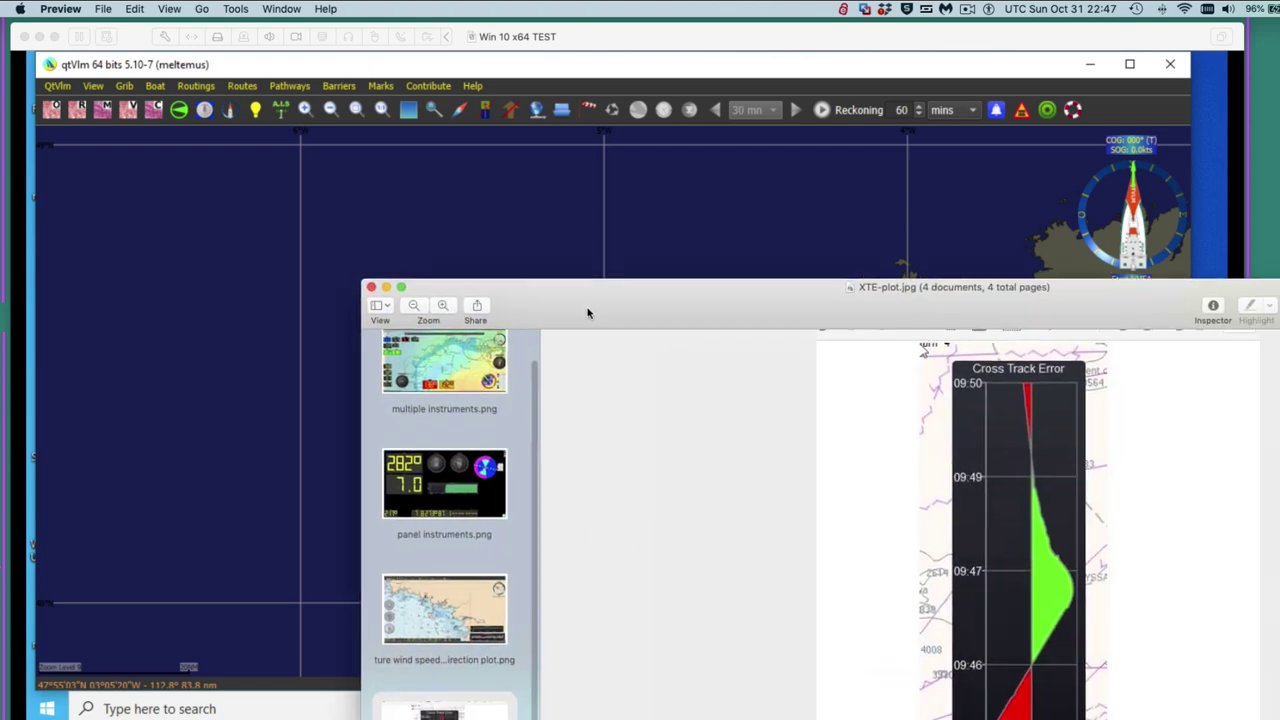
pyautogui.press('Home')
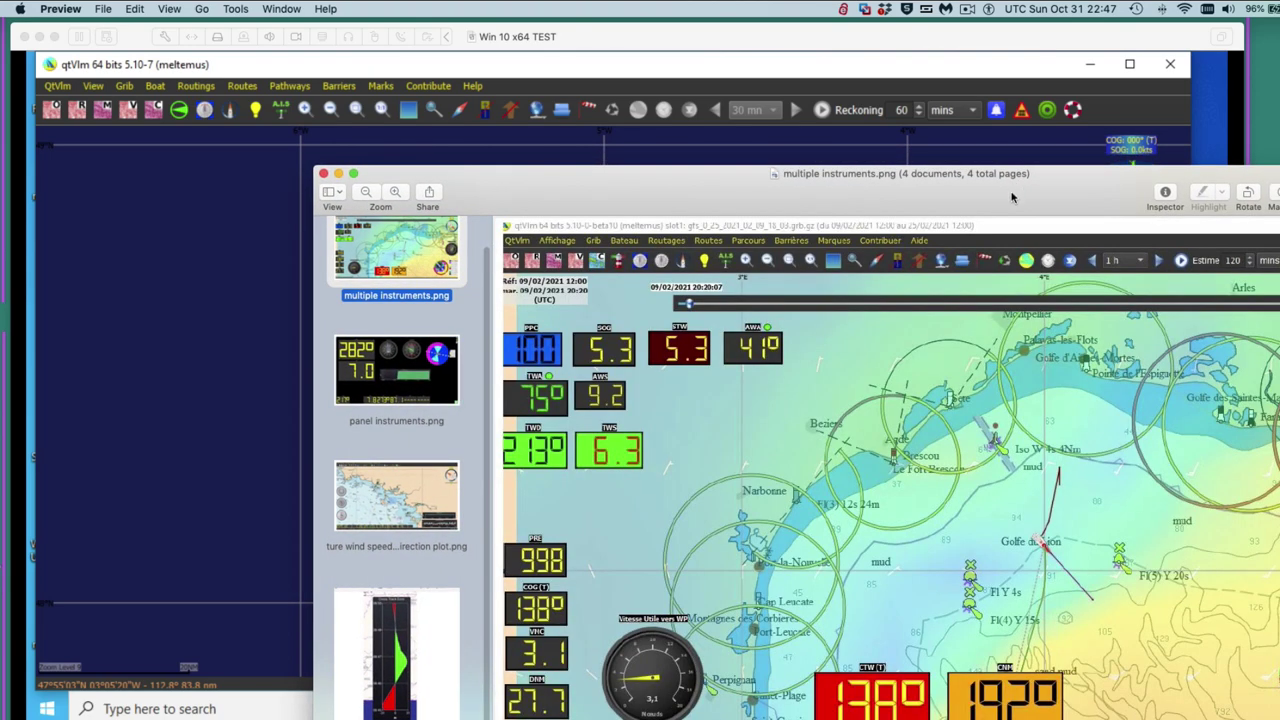
pyautogui.moveTo(1003, 179); pyautogui.dragTo(846, 119)
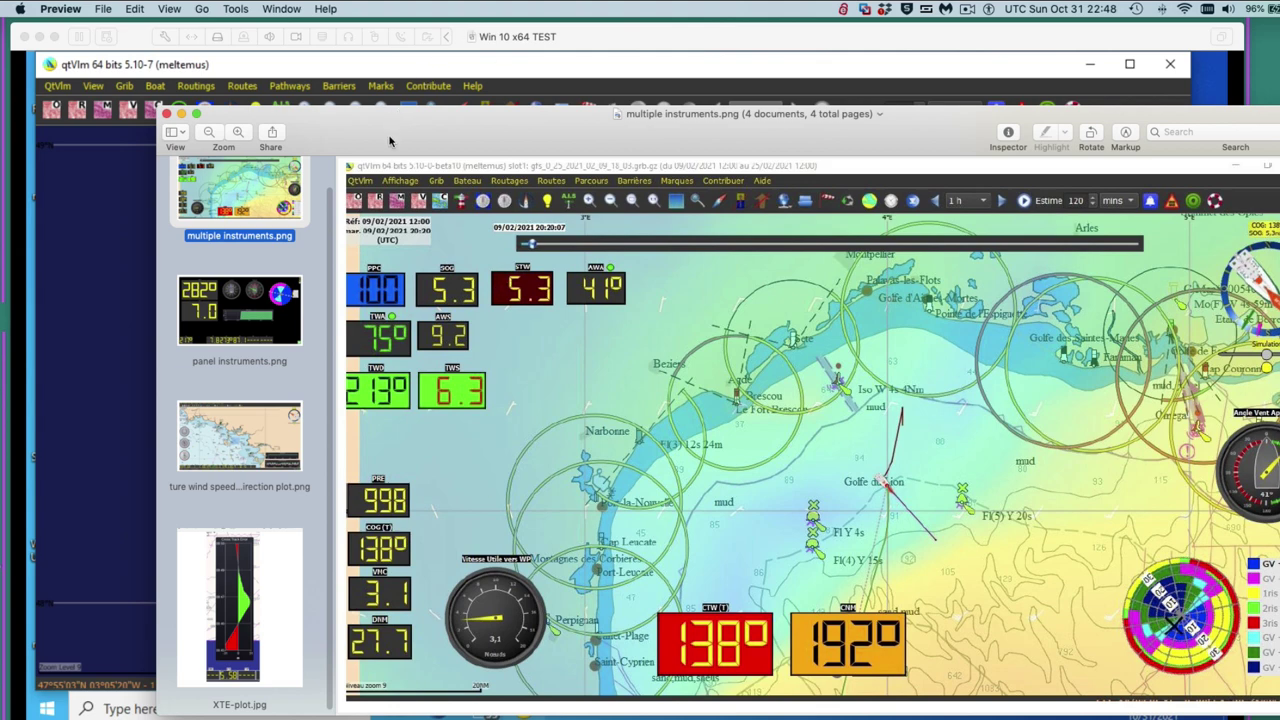
pyautogui.moveTo(390, 140); pyautogui.dragTo(1279, 560)
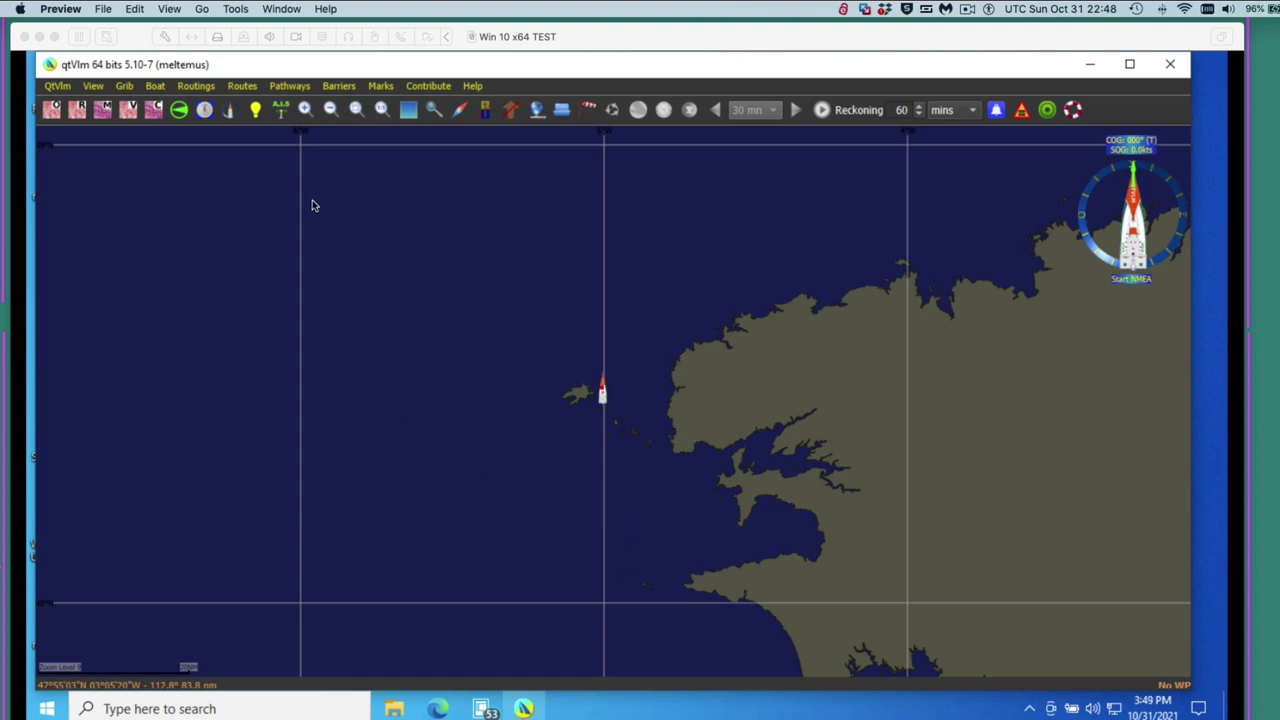
# Open qtVlm's Configuration from the QtVlm menu at the Instruments tab.
pyautogui.click(348, 281)
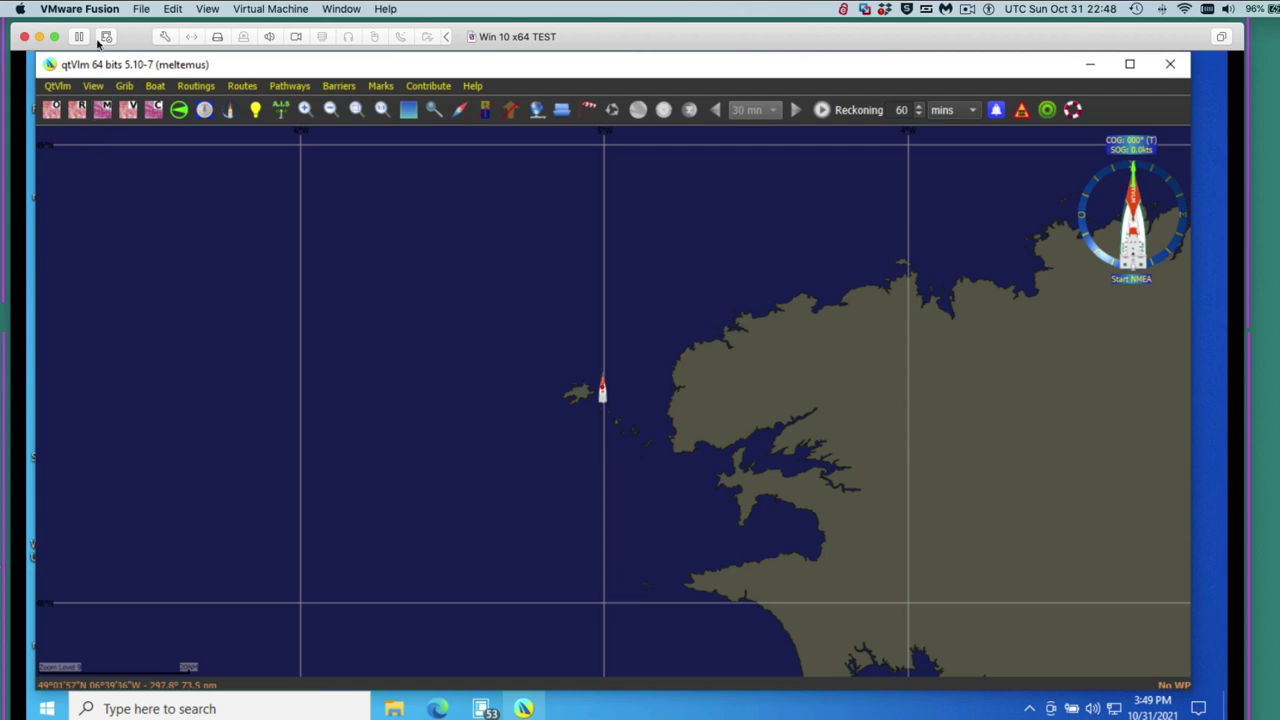
pyautogui.click(58, 88)
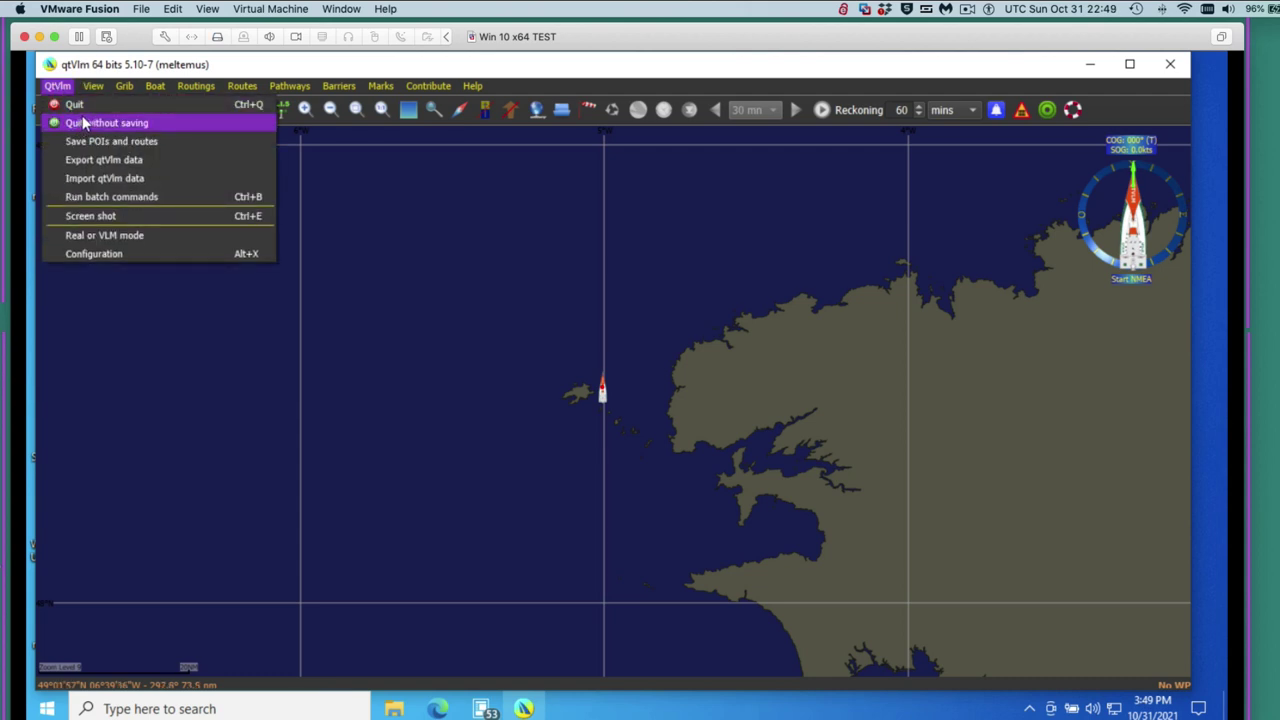
pyautogui.moveTo(152, 88)
pyautogui.moveTo(57, 90)
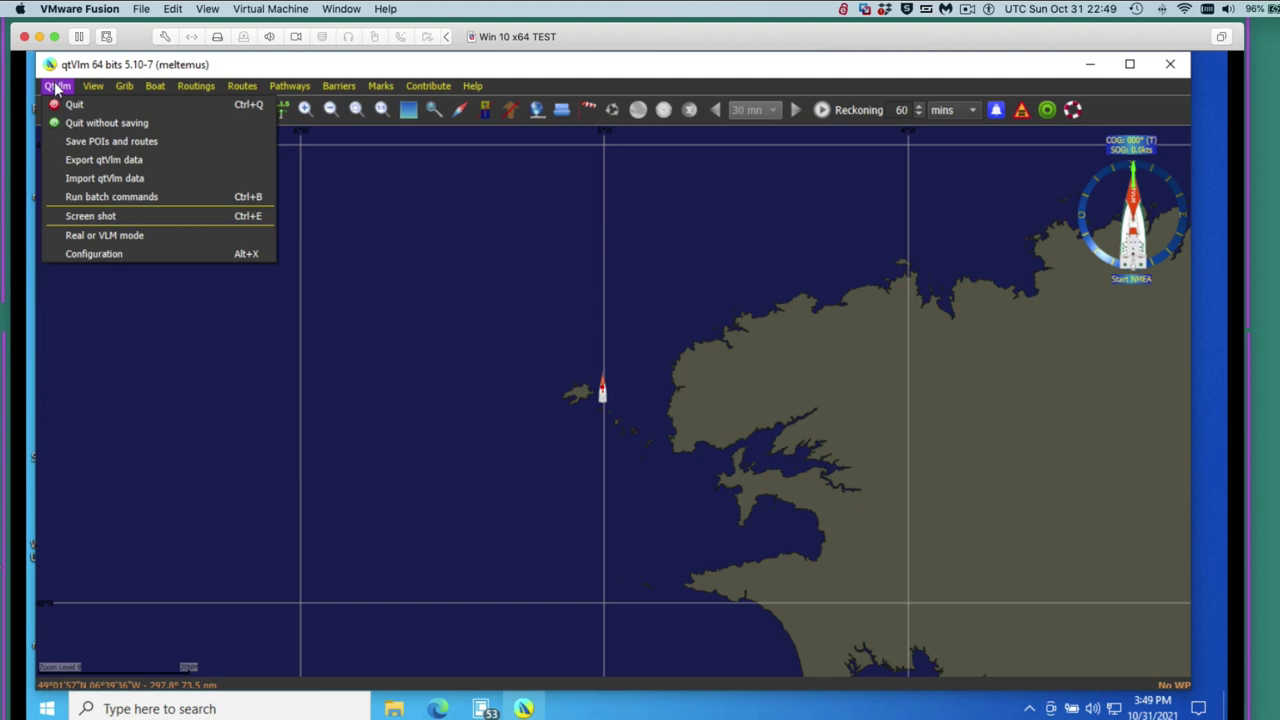
pyautogui.click(97, 253)
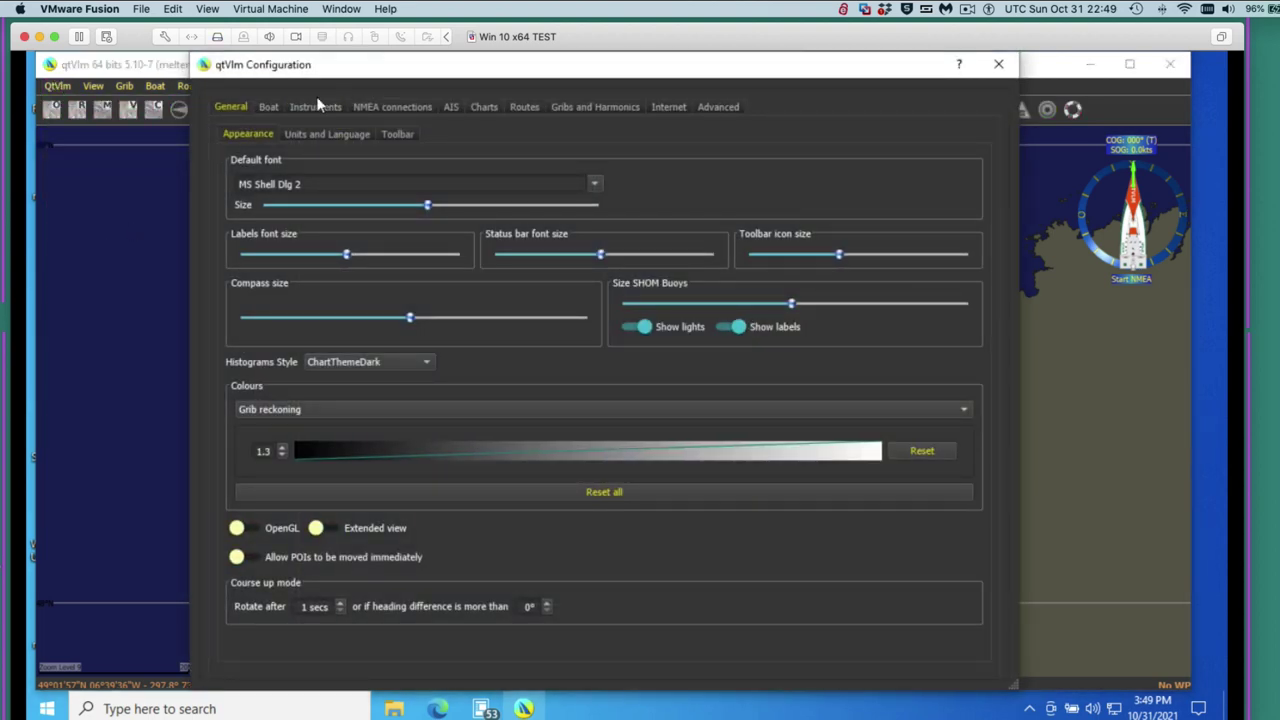
pyautogui.click(313, 108)
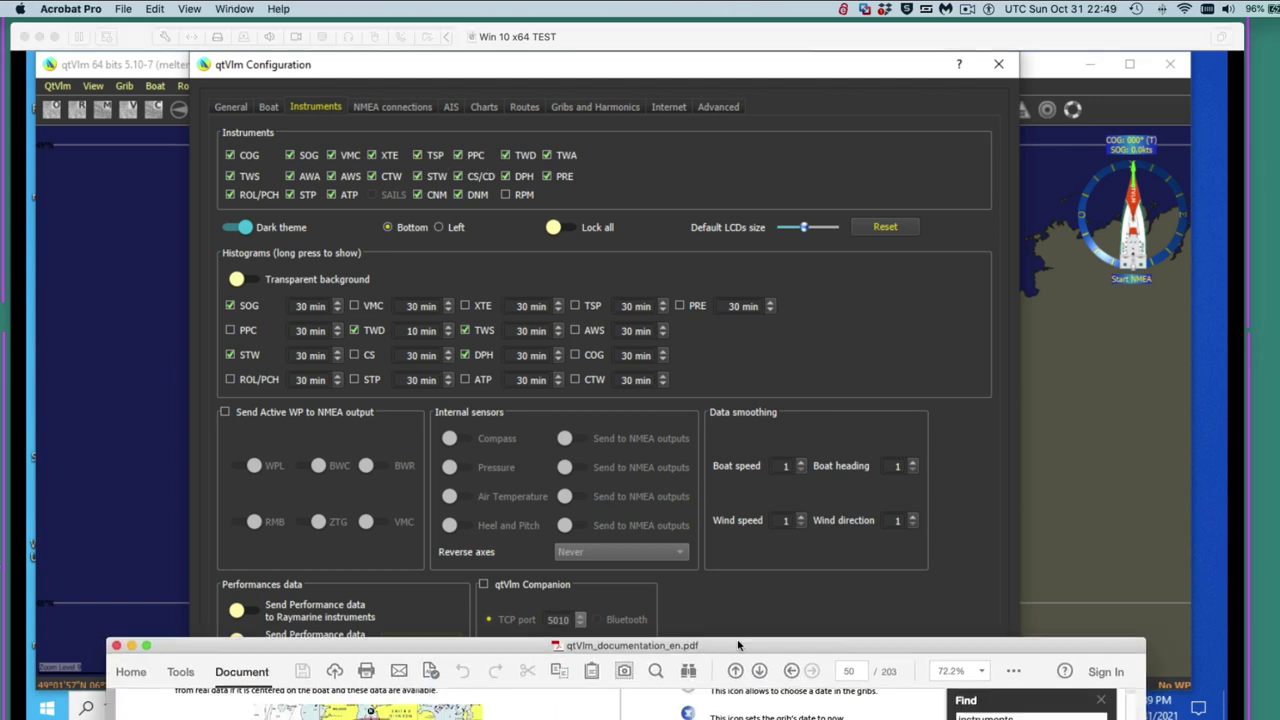
# Search the manual for 'tsp' to locate TSP: Target Speed, then close the PDF.
pyautogui.moveTo(737, 628); pyautogui.dragTo(736, 183)
pyautogui.moveTo(1046, 256); pyautogui.dragTo(829, 246)
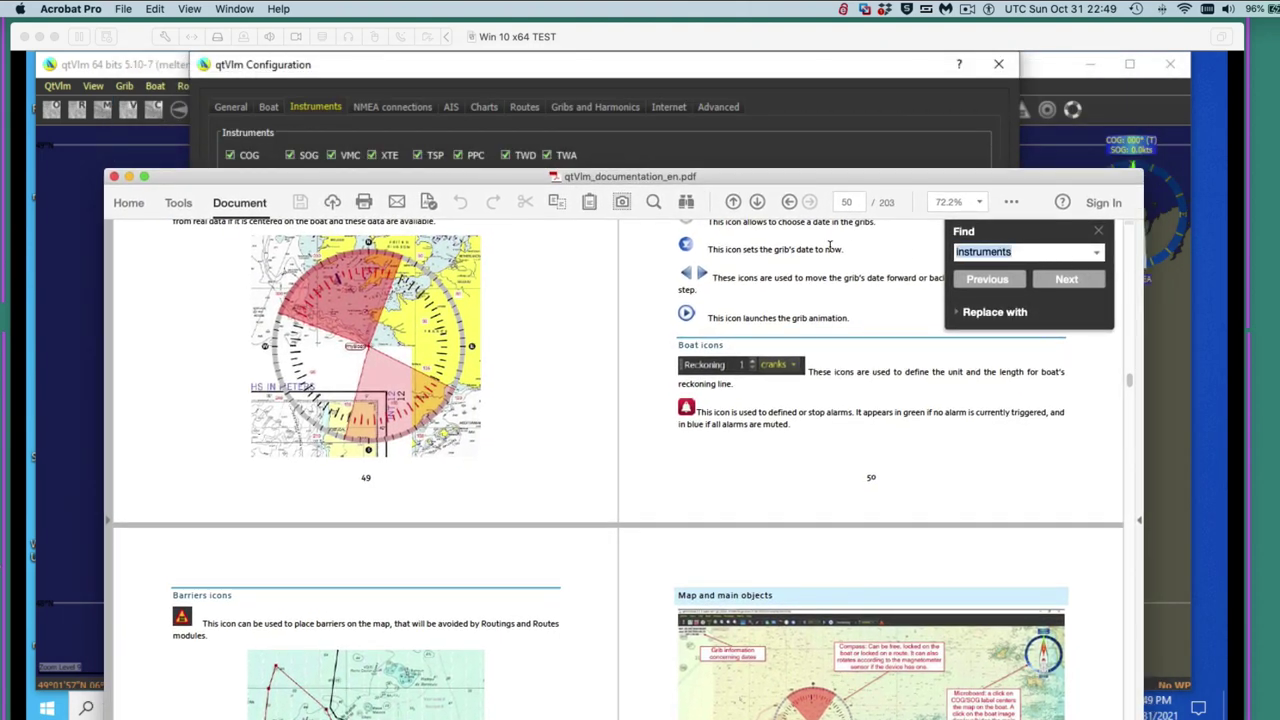
pyautogui.press('BackSpace')
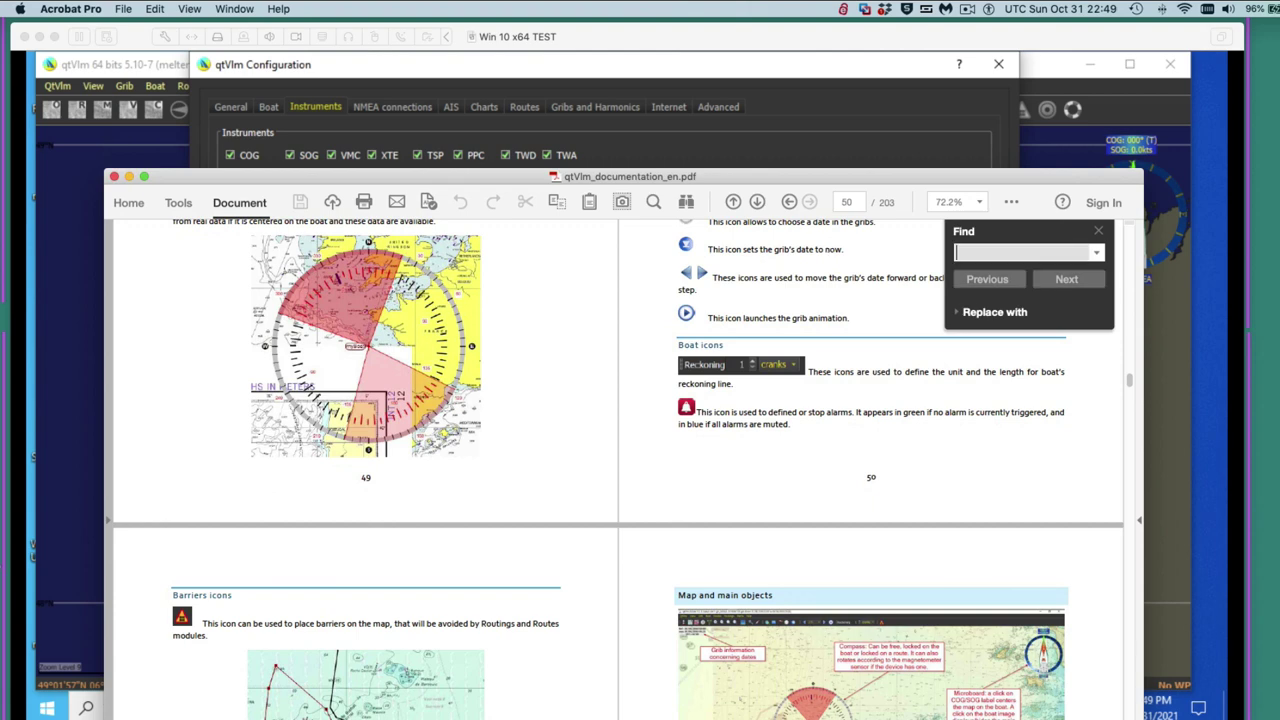
pyautogui.write('tsp')
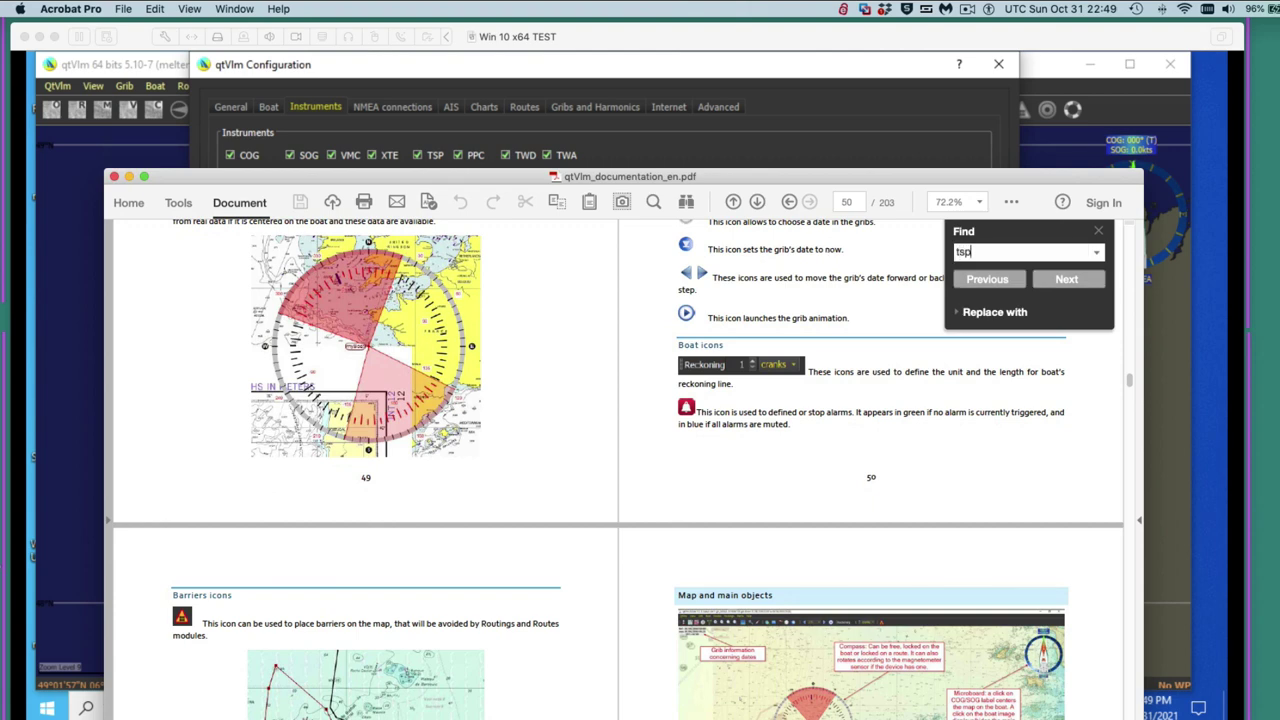
pyautogui.click(1068, 281)
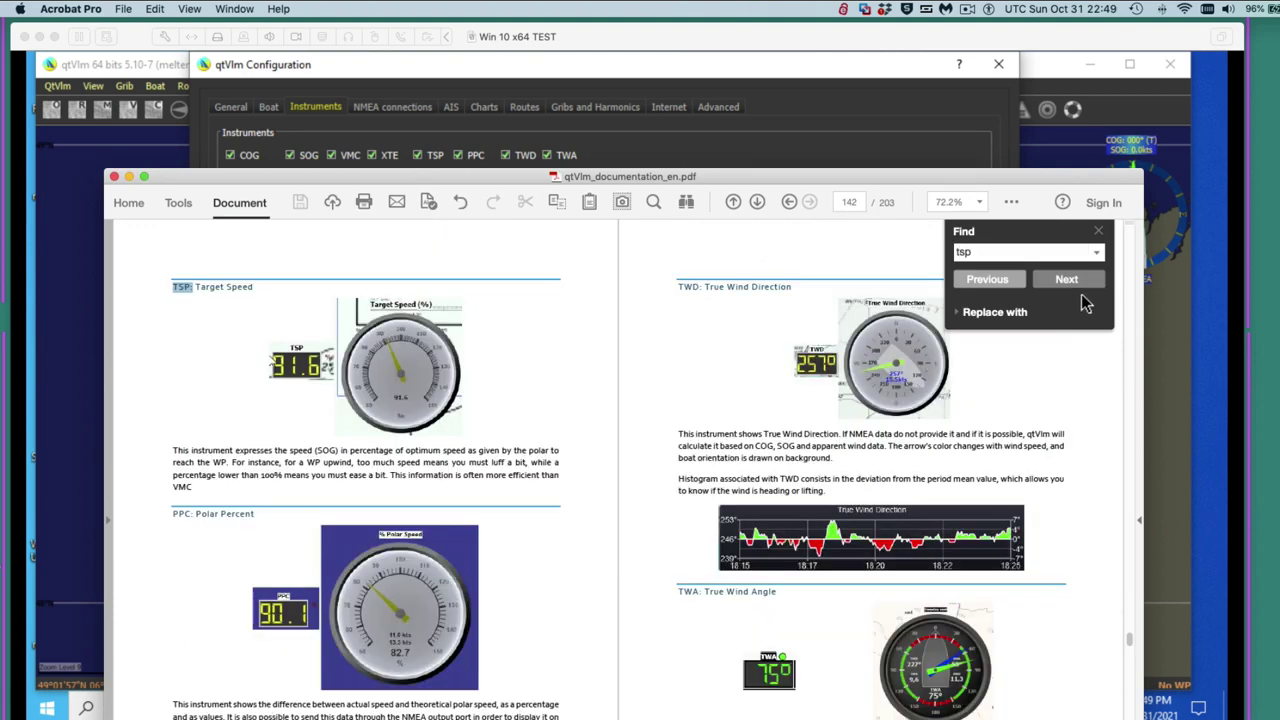
pyautogui.click(1081, 290)
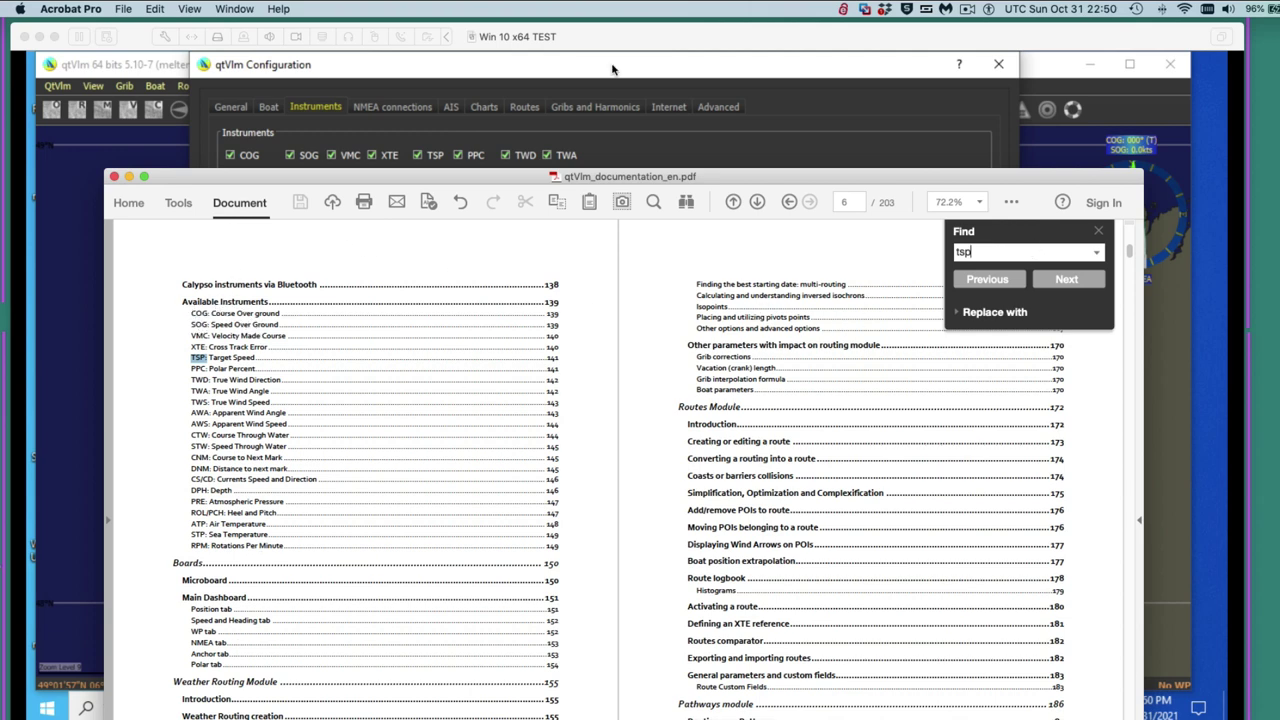
pyautogui.click(114, 177)
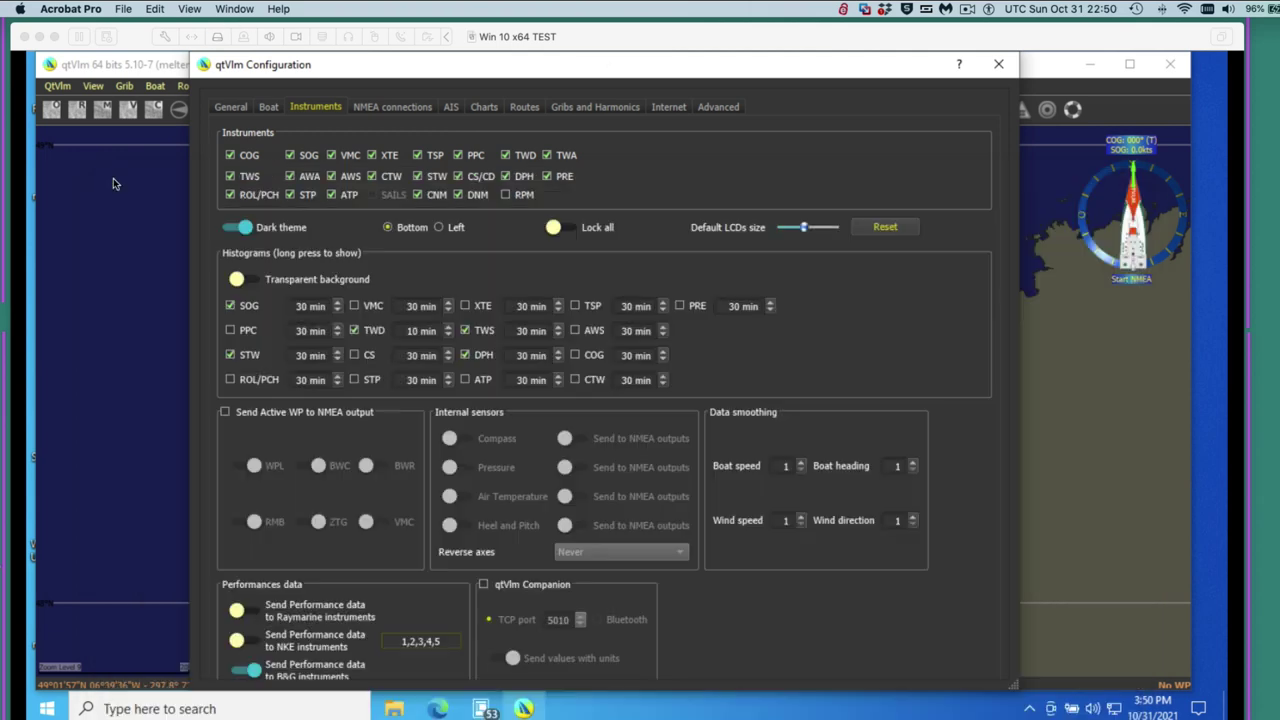
# Hide the TSP and ROL/PCH instruments, show AWS, add a VMC histogram, and click OK.
pyautogui.click(418, 160)
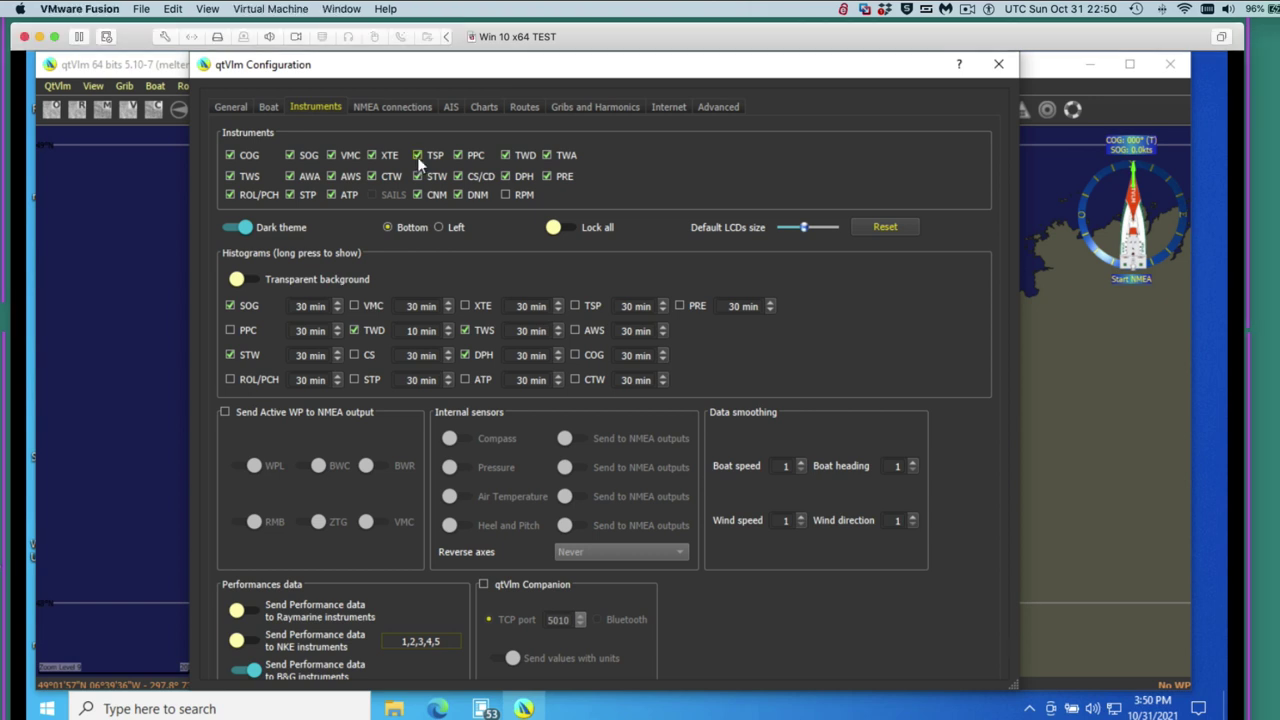
pyautogui.click(417, 155)
pyautogui.click(230, 196)
pyautogui.click(230, 196)
pyautogui.click(331, 176)
pyautogui.click(354, 305)
pyautogui.scroll(-2, 716, 623)
pyautogui.click(574, 664)
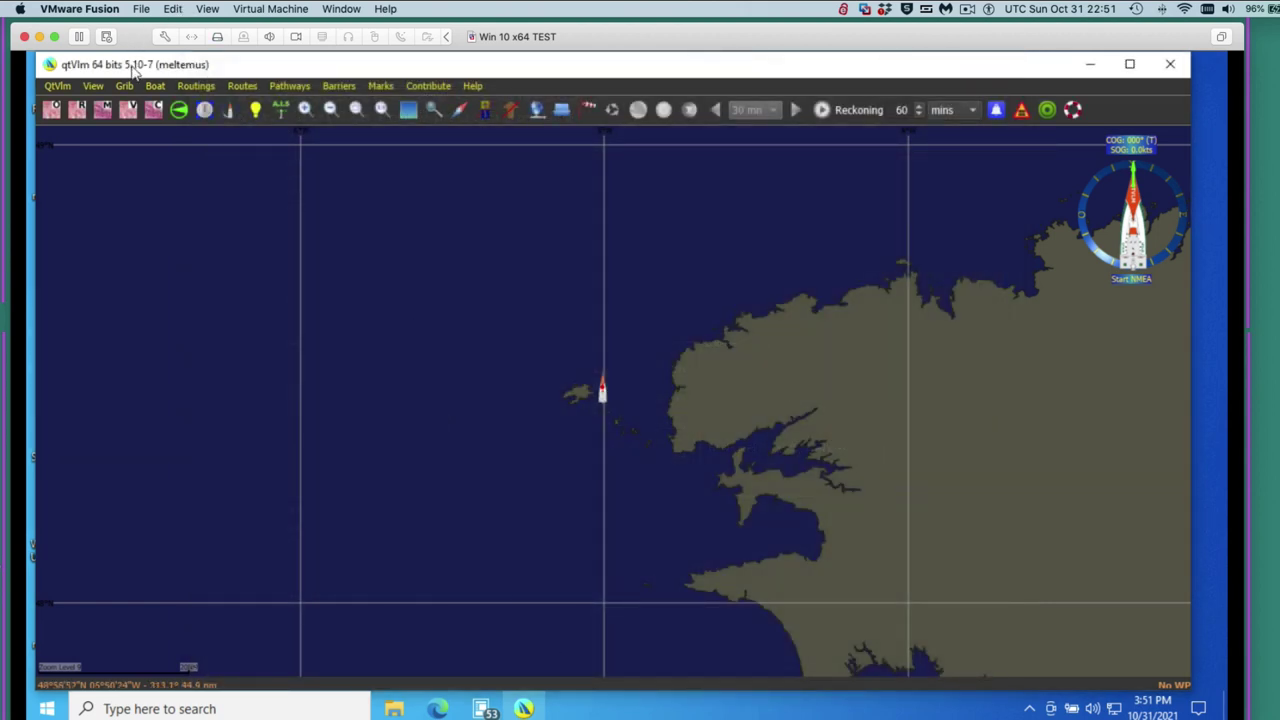
# Display the LCD instrument bar with COG, SOG, VMC, XTE, wind, CTW, STW, CNM and DNM.
pyautogui.click(205, 110)
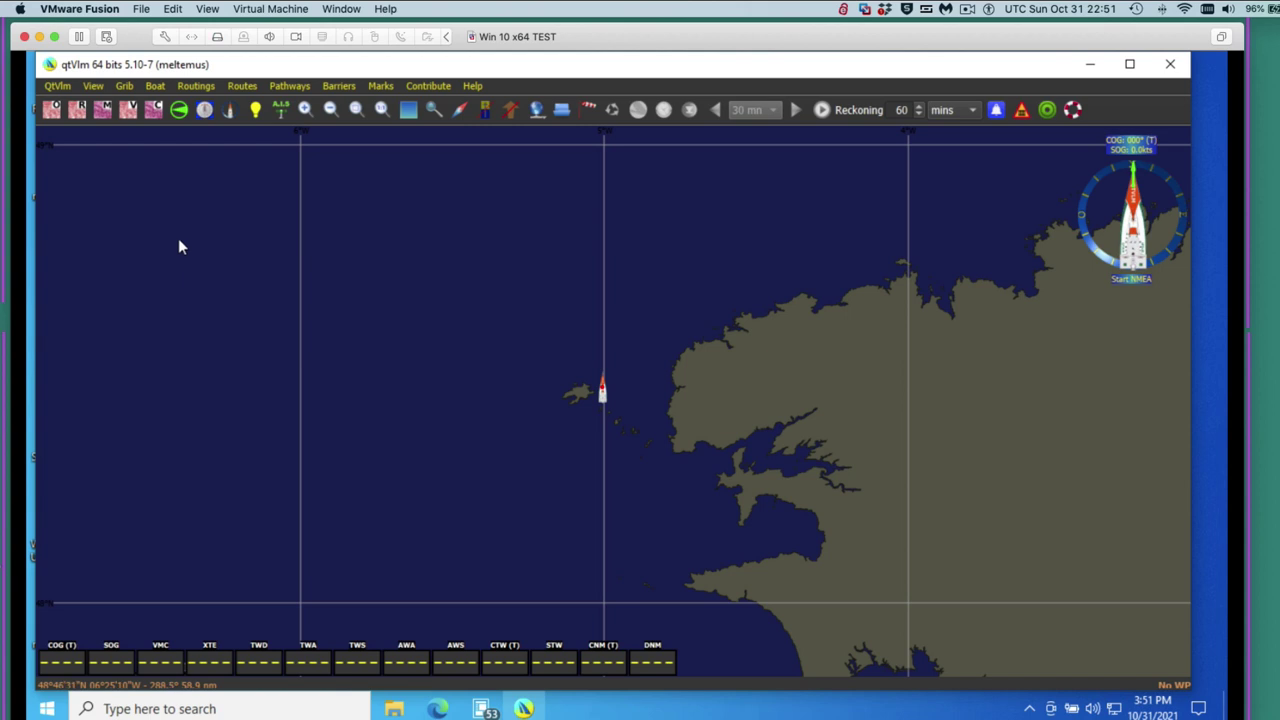
# Turn off both Freeze dials and histograms and Freeze LCDs in the Boat > Instruments menu.
pyautogui.click(154, 87)
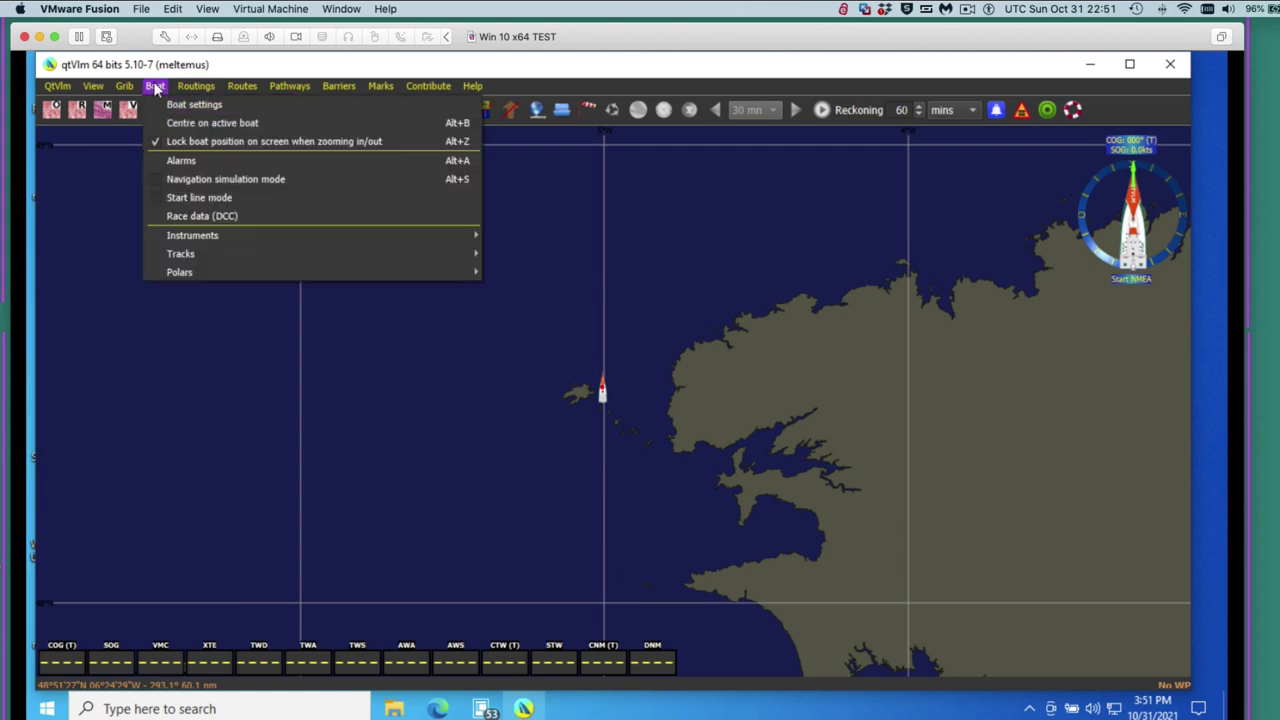
pyautogui.moveTo(220, 235)
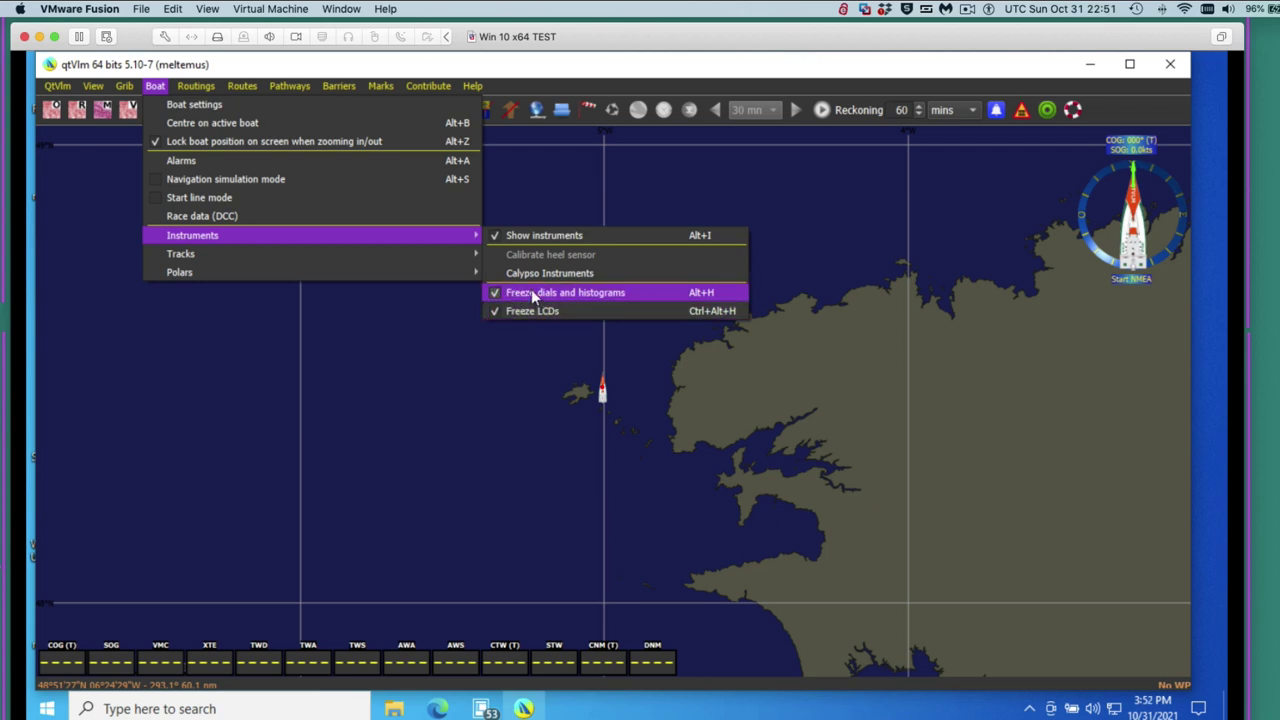
pyautogui.click(531, 290)
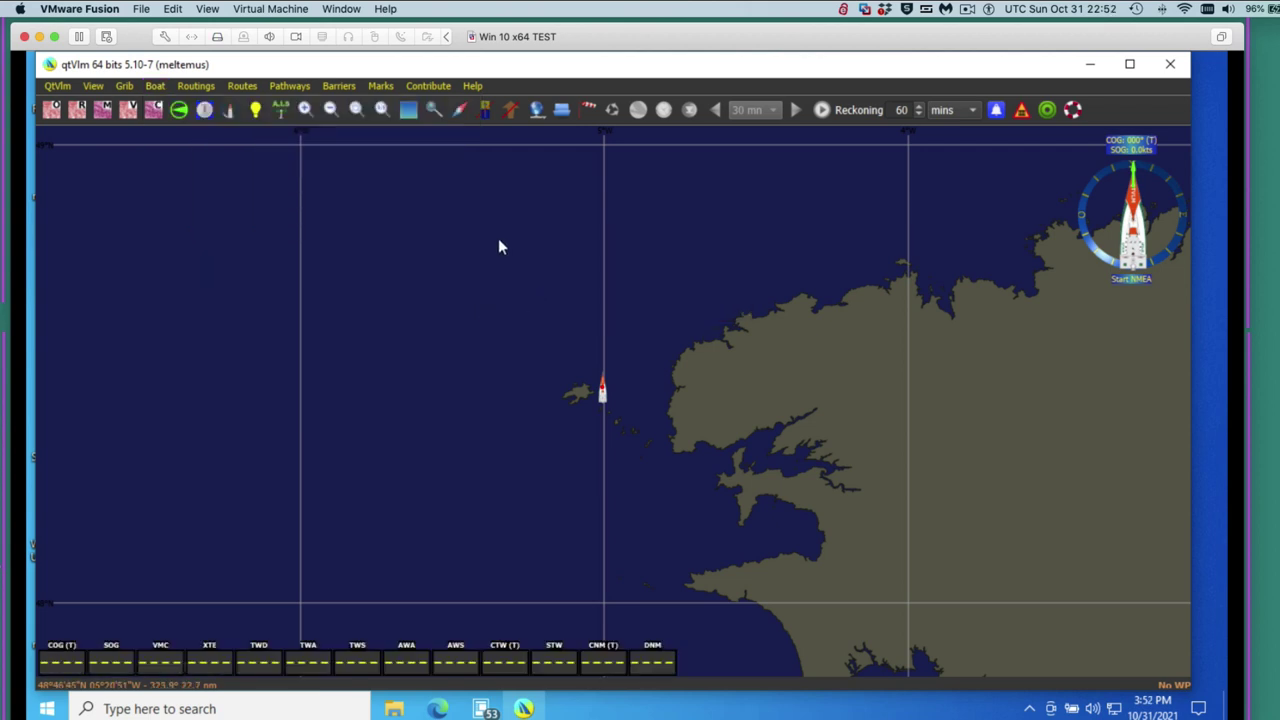
pyautogui.click(156, 87)
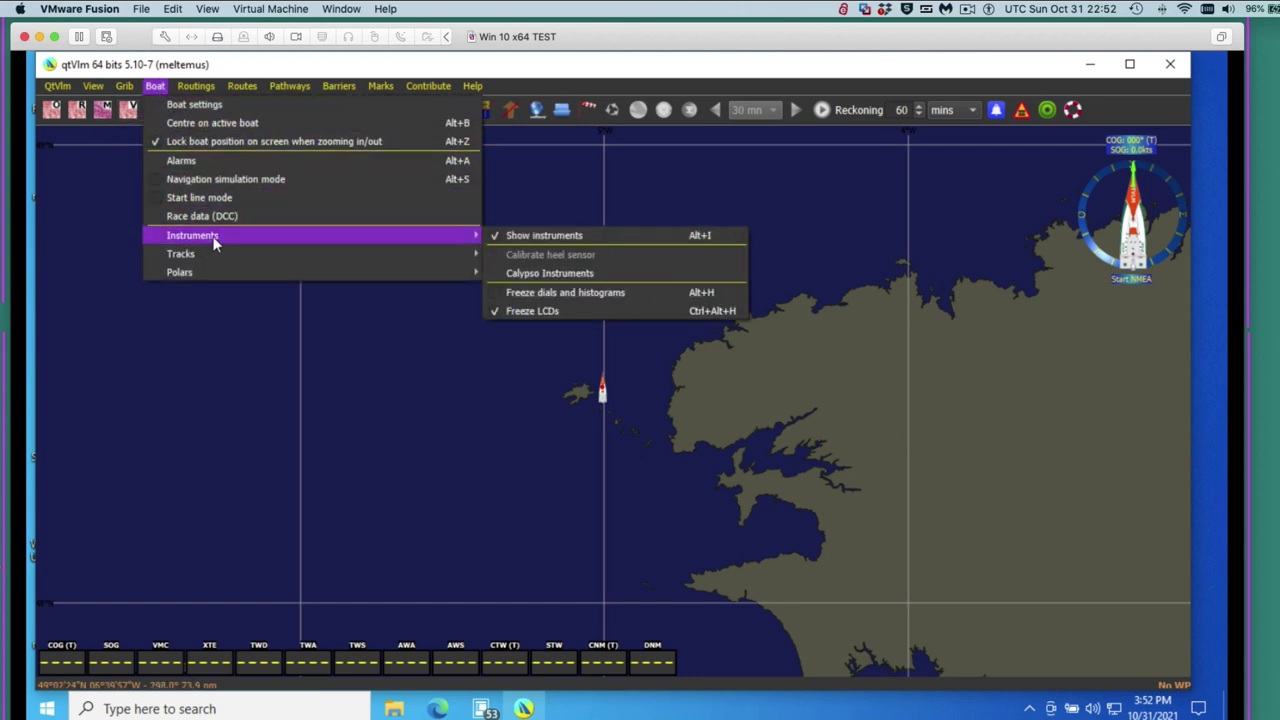
pyautogui.click(508, 313)
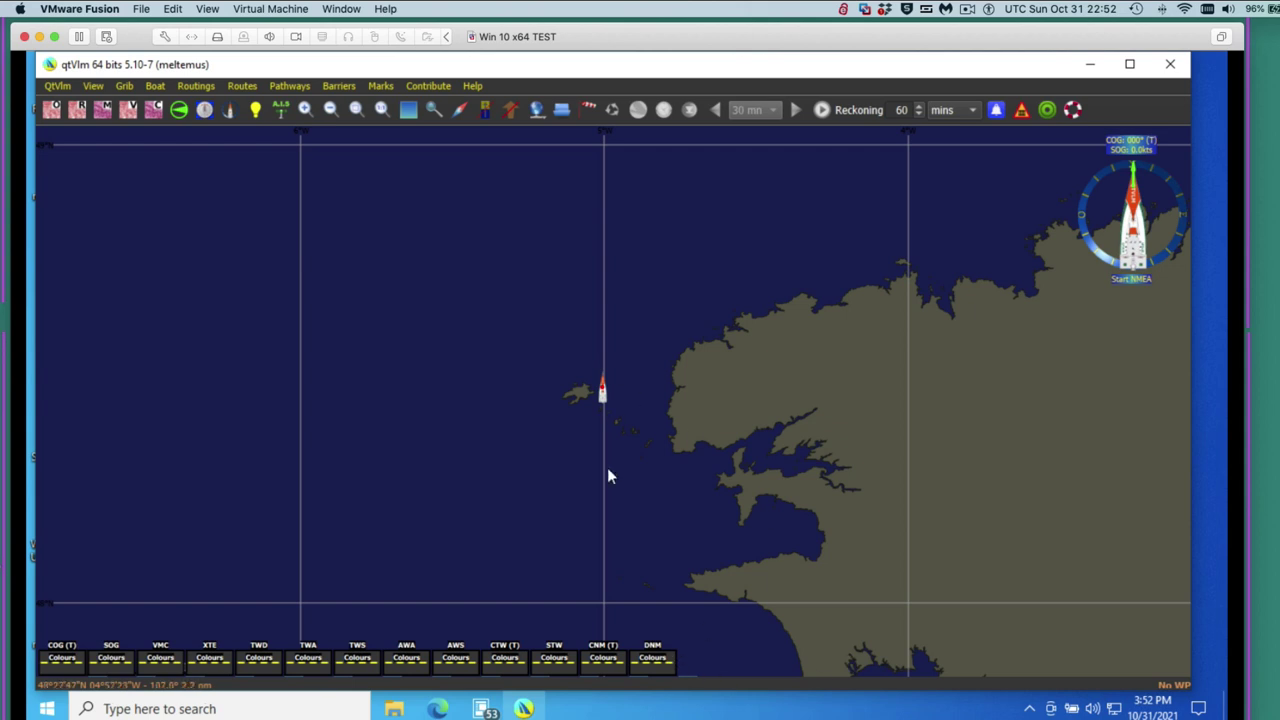
# Pull DNM and CNM (T) from the bar onto the map and size the DNM box.
pyautogui.moveTo(659, 673); pyautogui.dragTo(1077, 542)
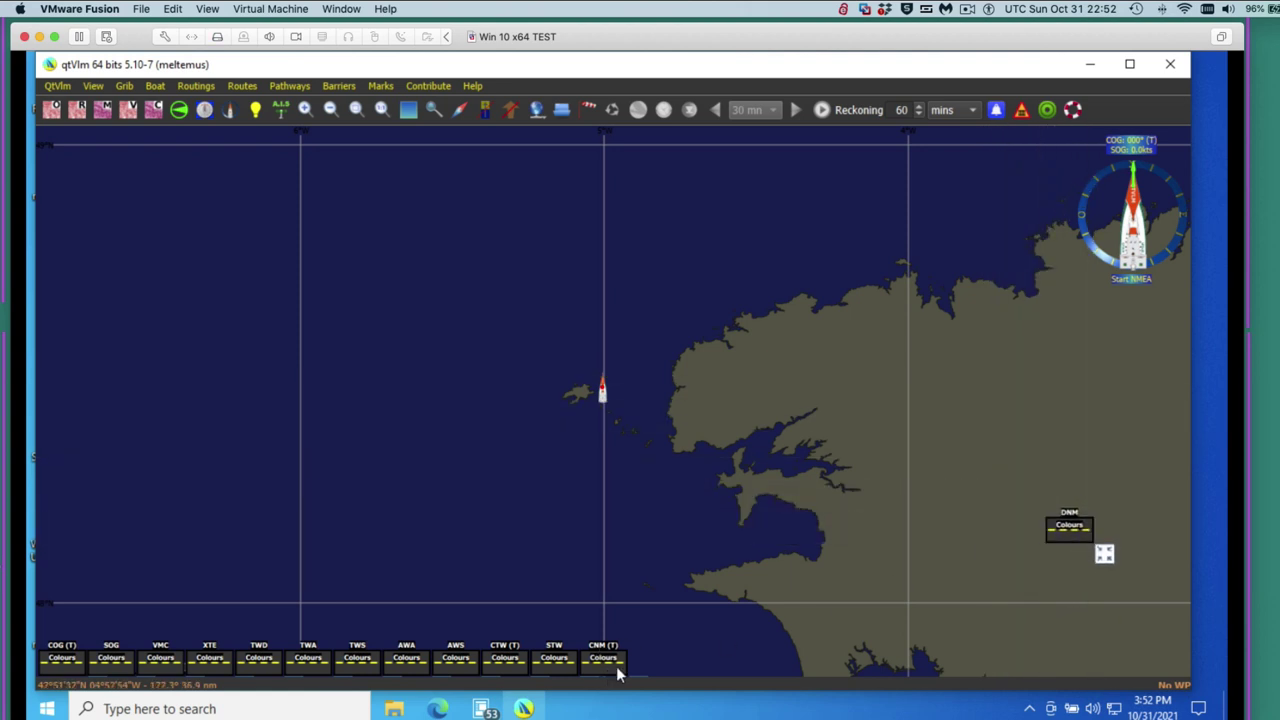
pyautogui.moveTo(617, 671); pyautogui.dragTo(950, 538)
pyautogui.moveTo(1104, 553); pyautogui.dragTo(1096, 592)
pyautogui.moveTo(1069, 547); pyautogui.dragTo(1096, 522)
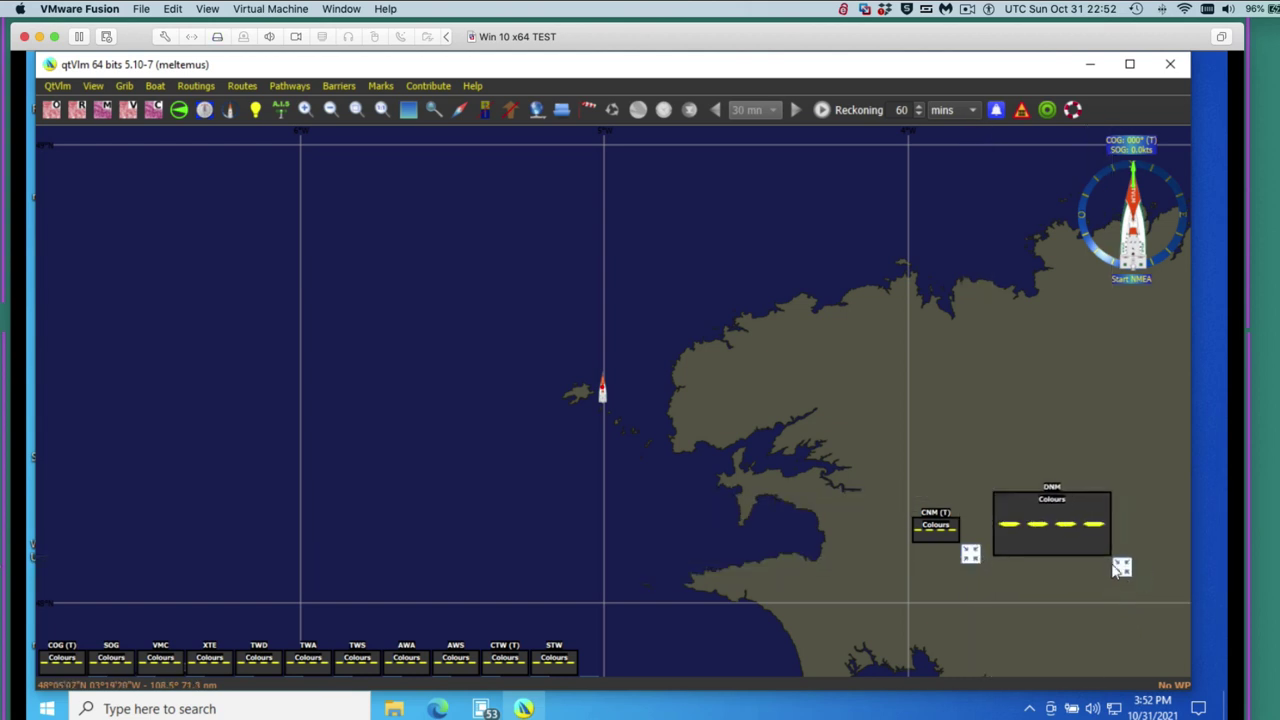
pyautogui.moveTo(1109, 563)
pyautogui.mouseDown()
pyautogui.moveTo(1126, 570)
pyautogui.moveTo(1104, 558)
pyautogui.mouseUp()
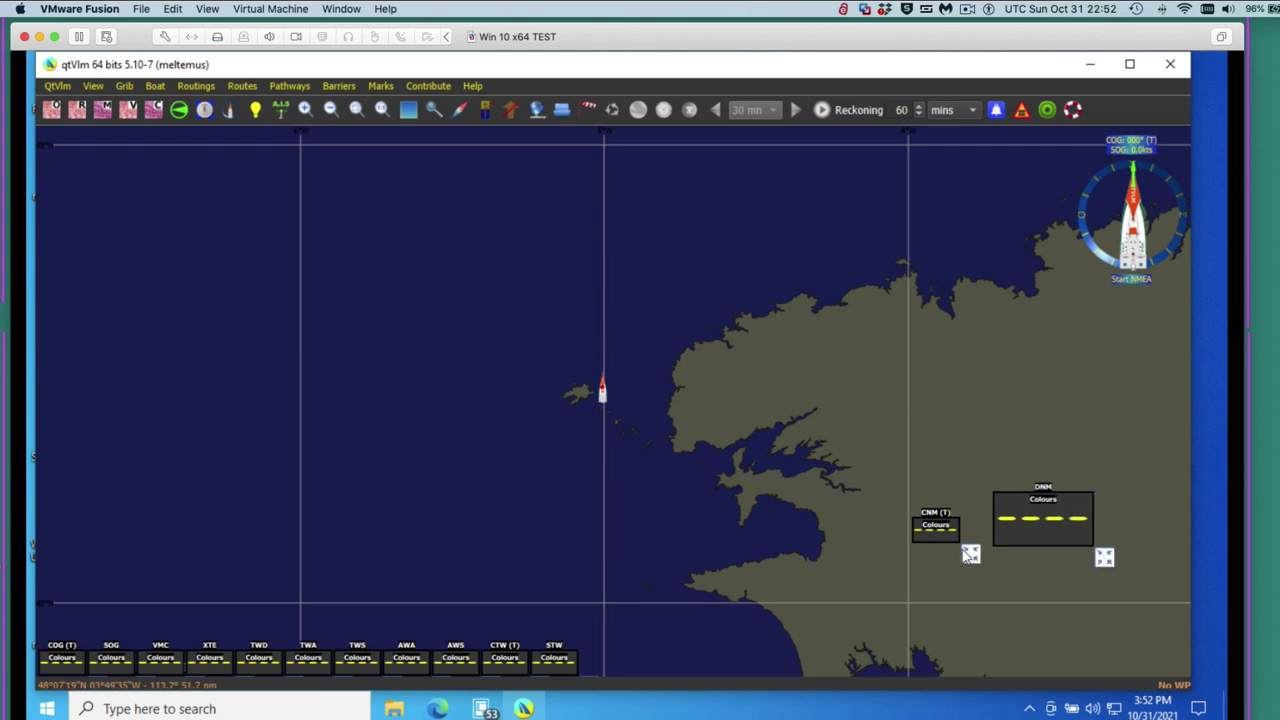
# Set CNM (T) beside DNM, then place VMC and XTE on the map next to them.
pyautogui.moveTo(970, 554); pyautogui.dragTo(1003, 583)
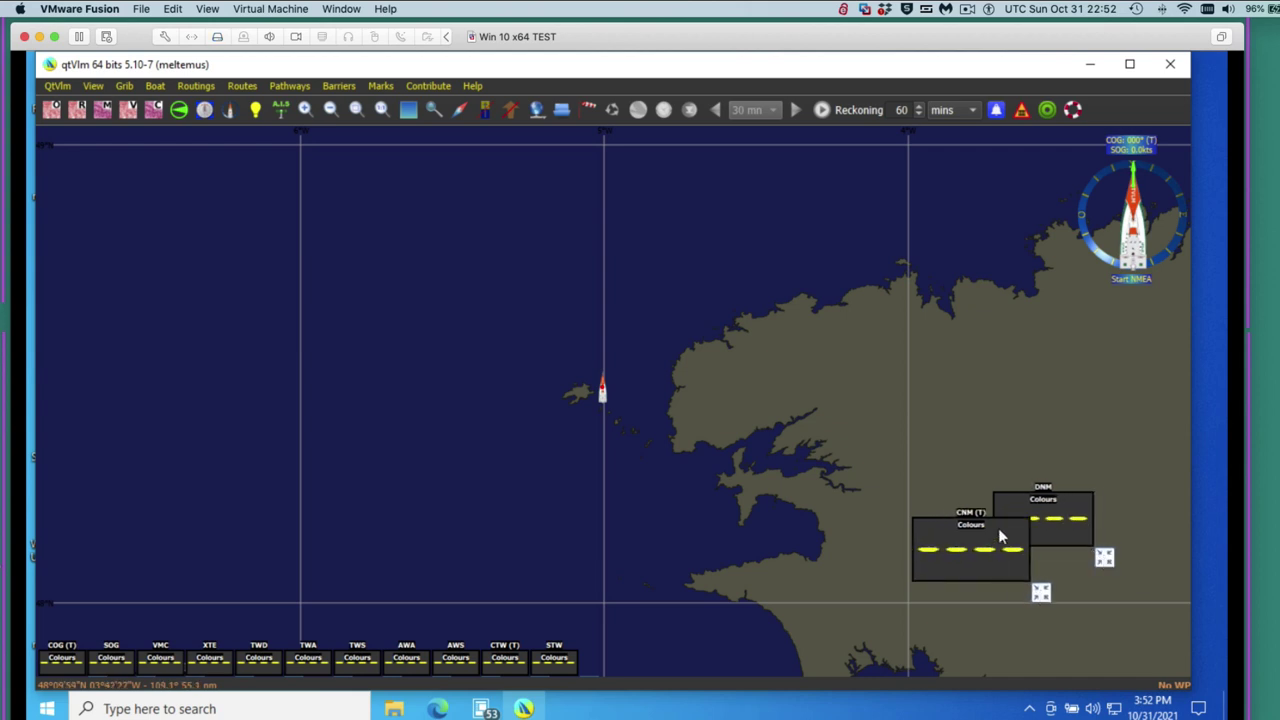
pyautogui.moveTo(997, 526); pyautogui.dragTo(960, 508)
pyautogui.moveTo(1001, 562); pyautogui.dragTo(984, 558)
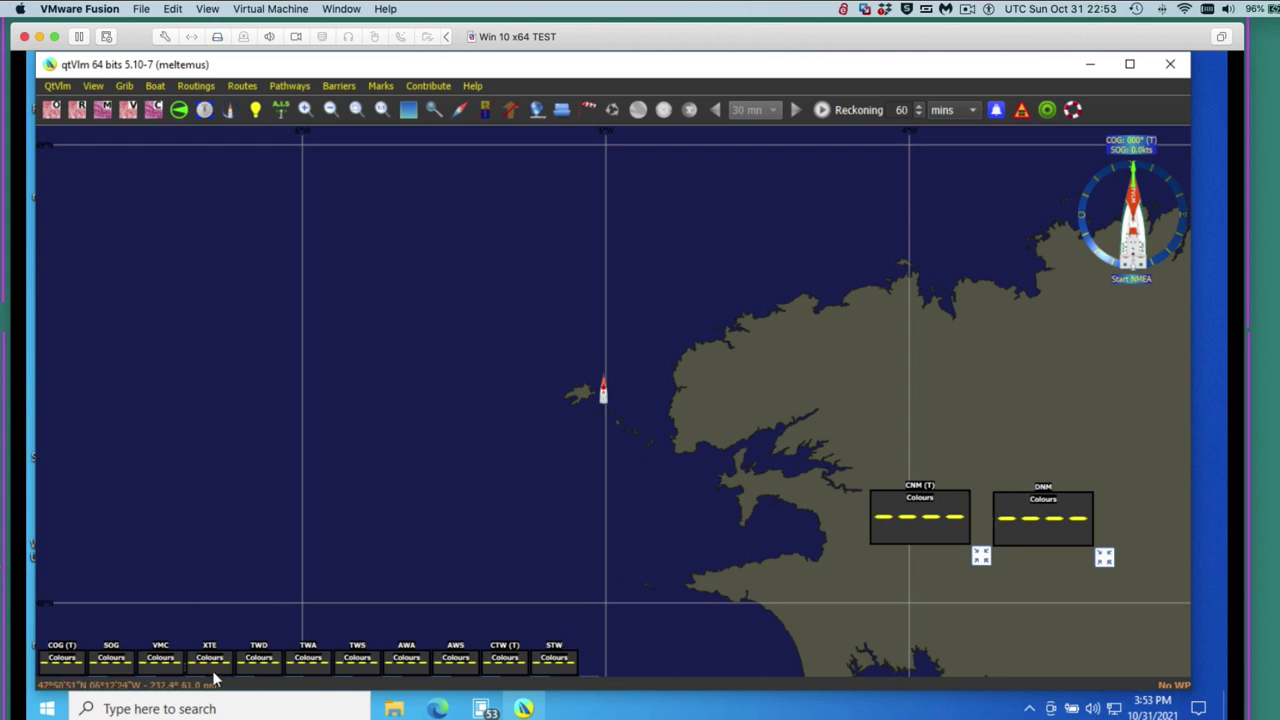
pyautogui.moveTo(167, 668); pyautogui.dragTo(973, 482)
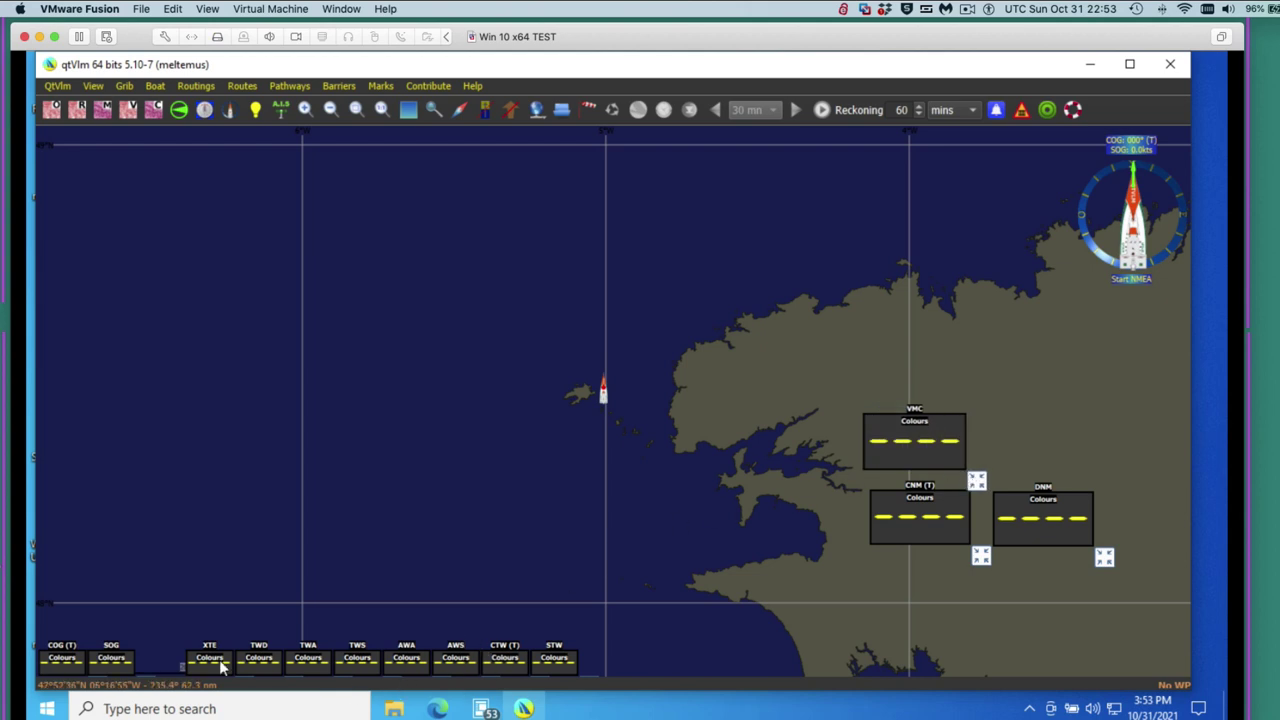
pyautogui.moveTo(222, 668); pyautogui.dragTo(980, 437)
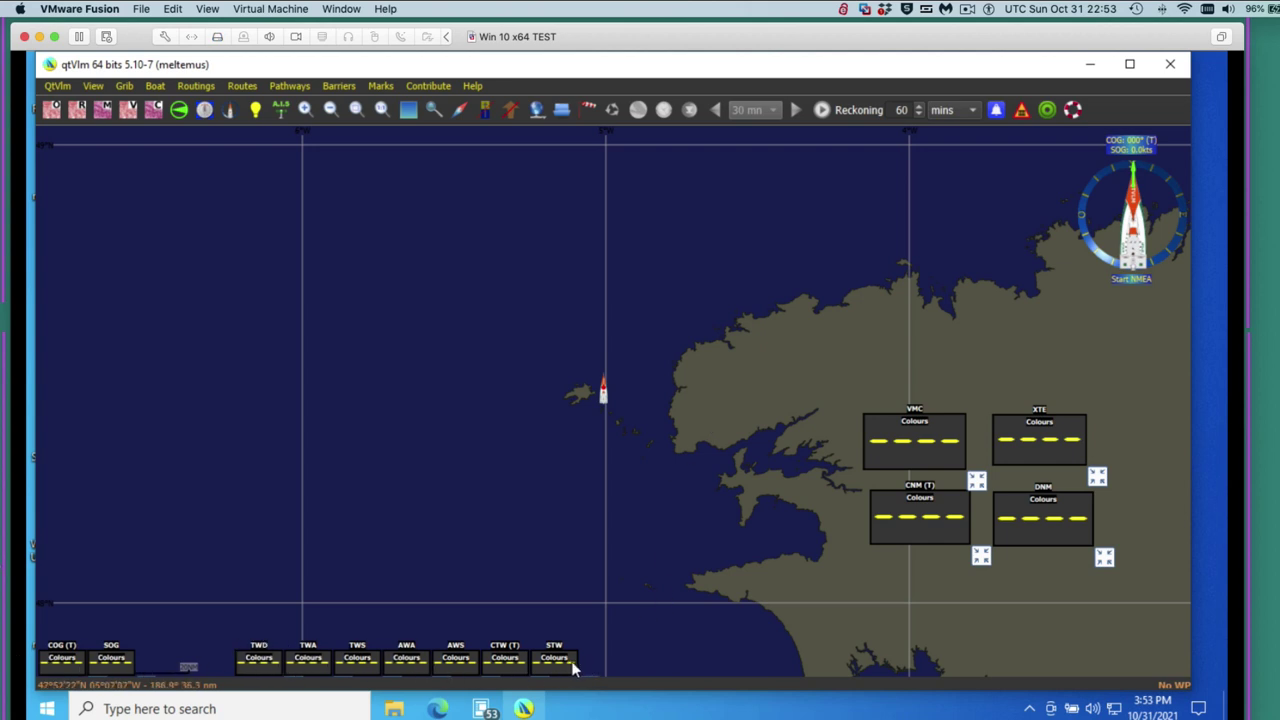
# Move CTW (T) up onto the map and give it a black background.
pyautogui.click(503, 660)
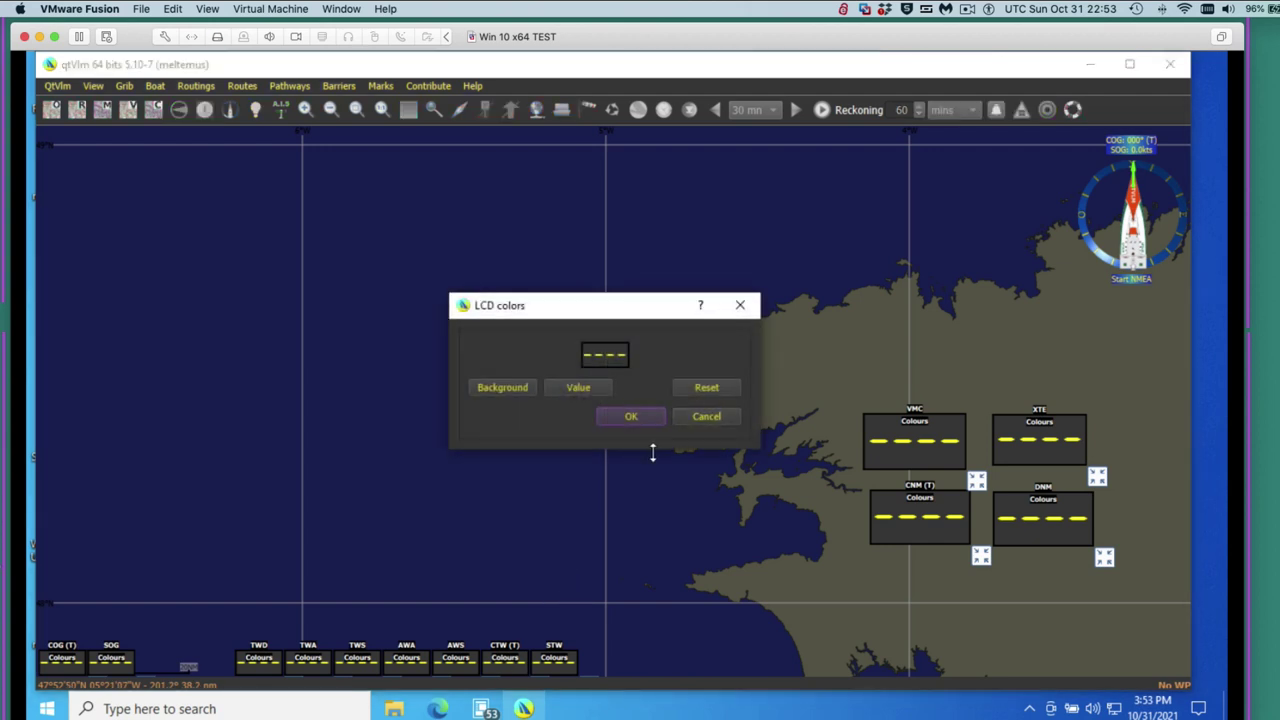
pyautogui.click(704, 416)
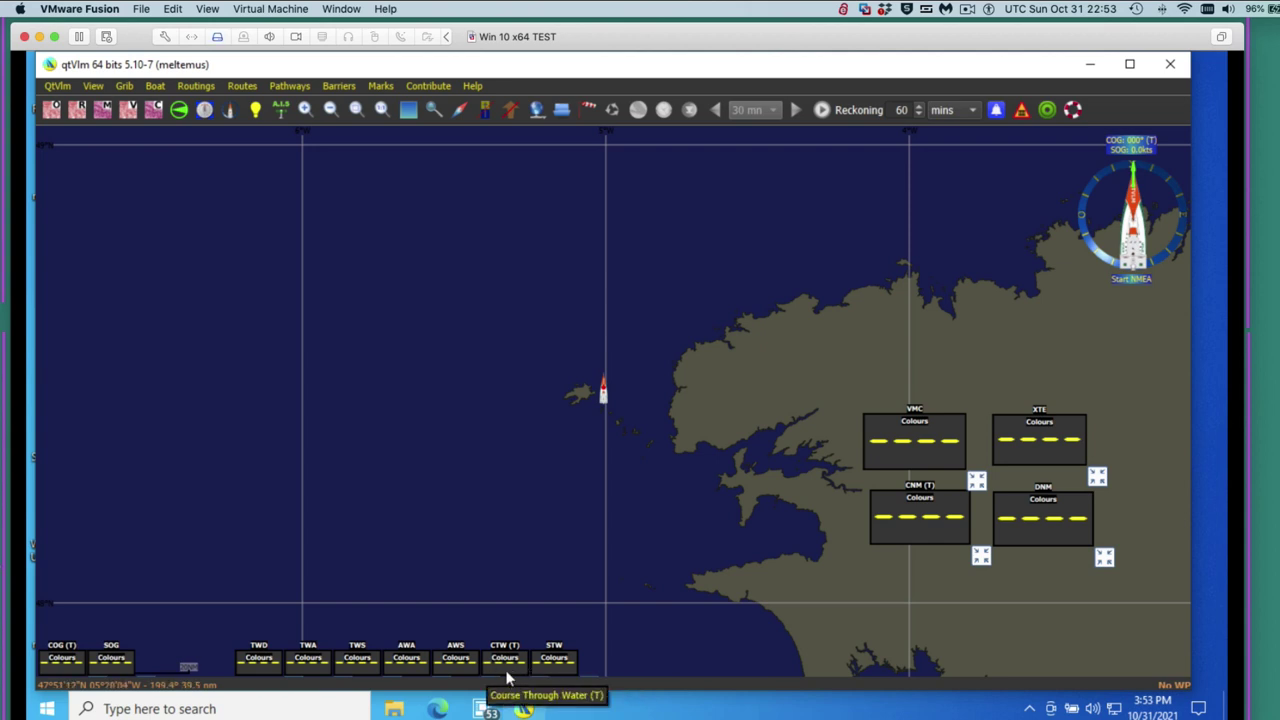
pyautogui.moveTo(507, 678); pyautogui.dragTo(501, 481)
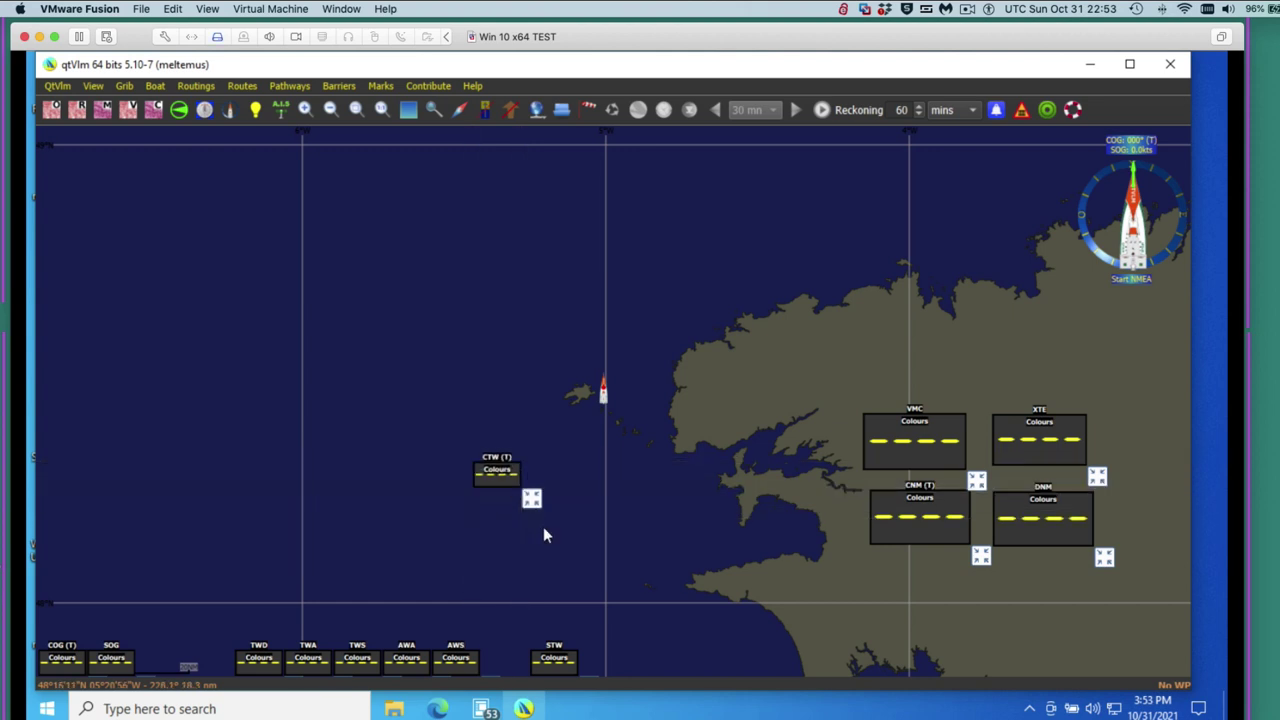
pyautogui.click(491, 474)
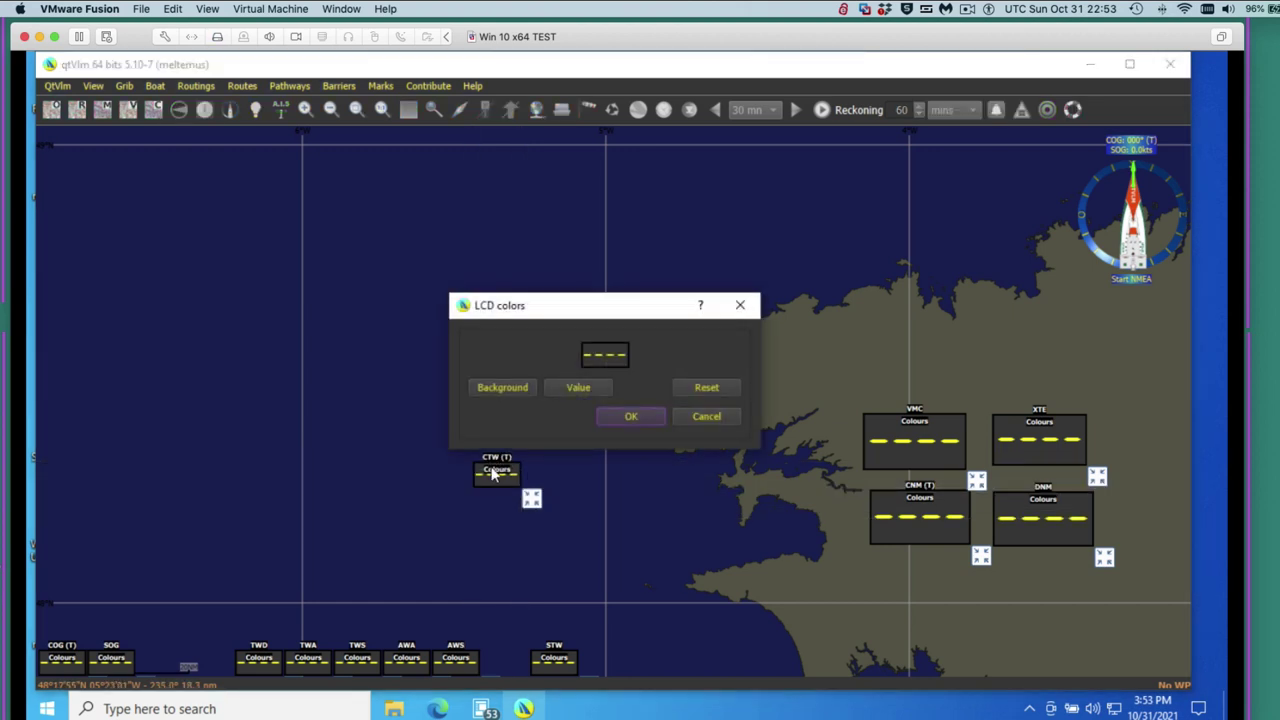
pyautogui.click(503, 387)
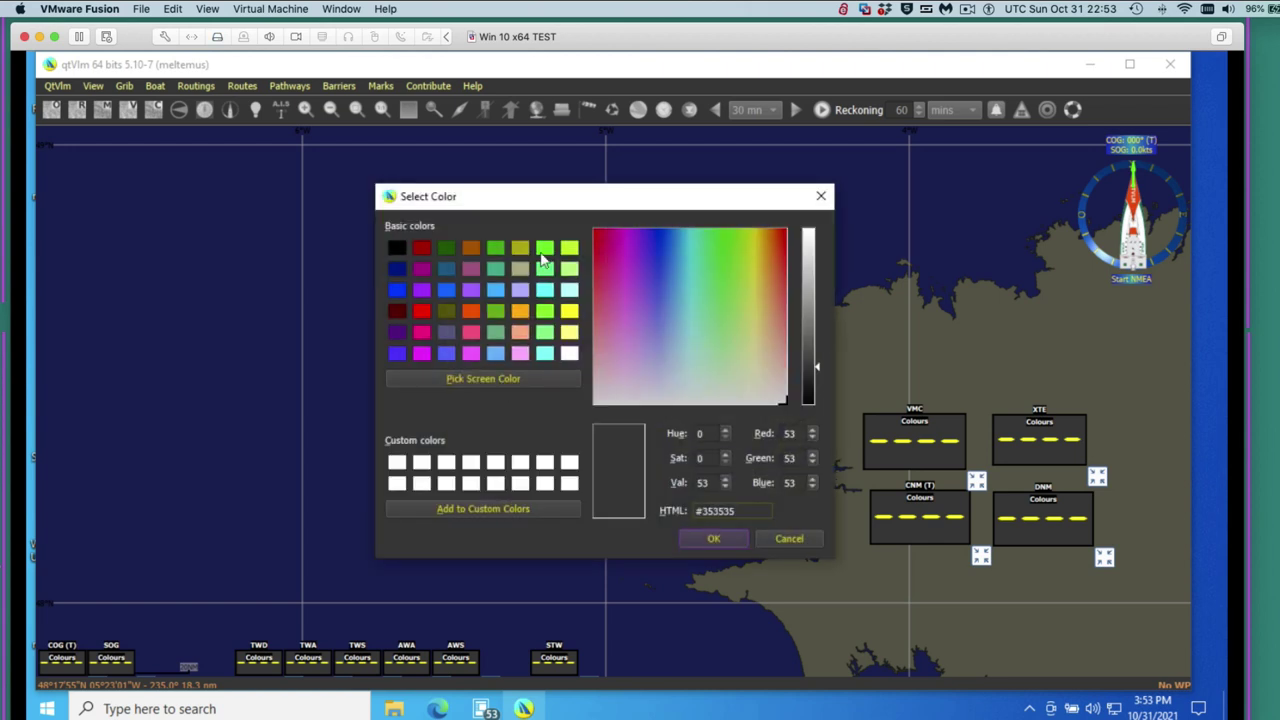
pyautogui.click(495, 290)
pyautogui.click(740, 234)
pyautogui.click(821, 196)
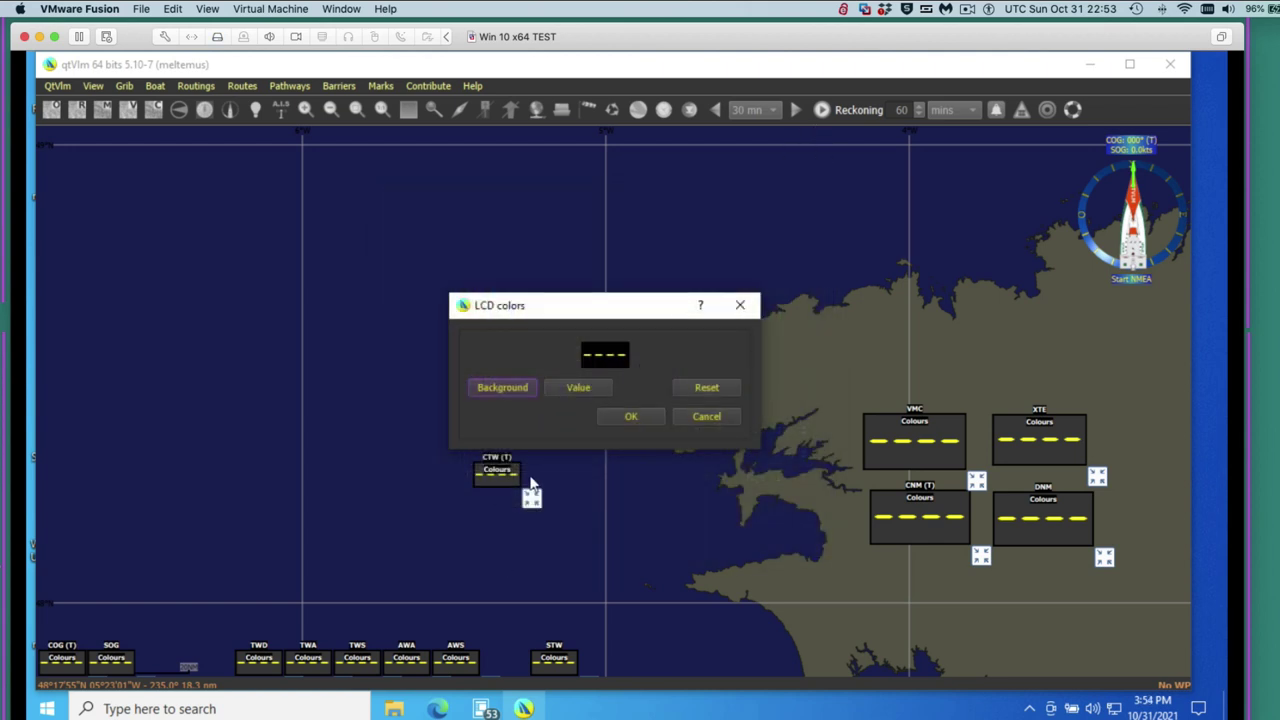
pyautogui.click(626, 415)
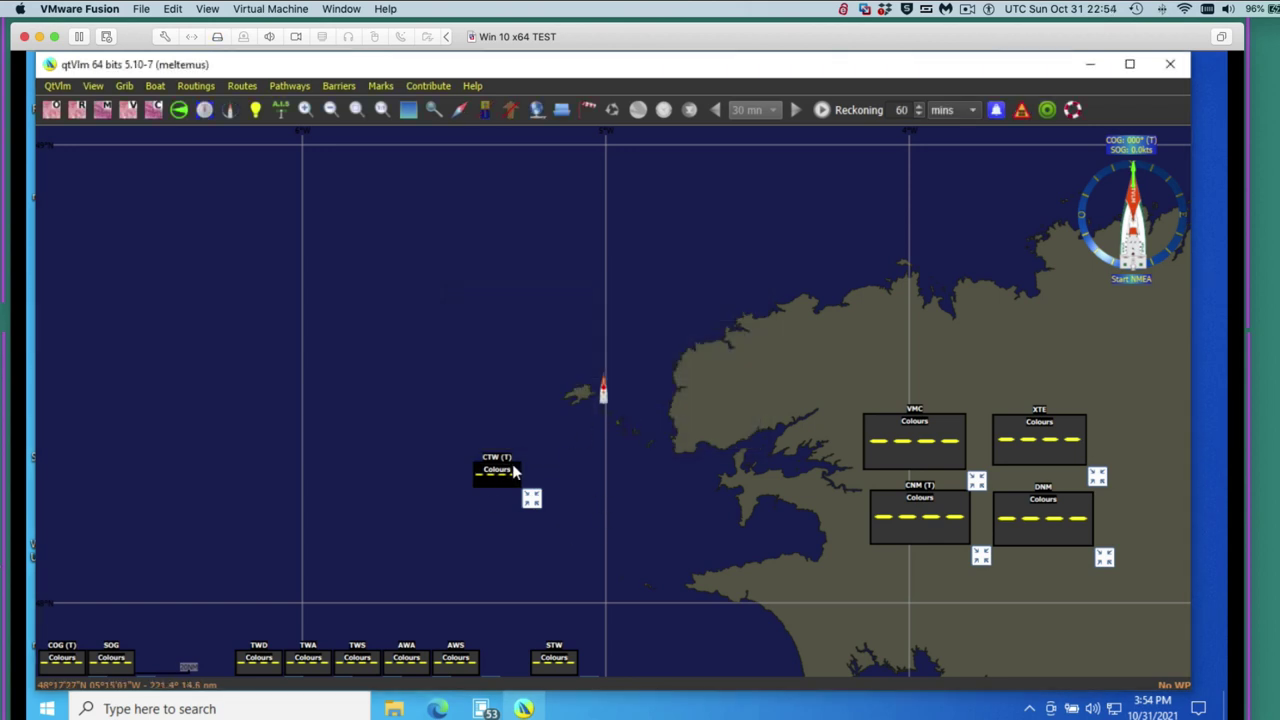
# Enlarge the CTW (T) box, keep it black rather than blue, and drag it above the coast.
pyautogui.click(533, 501)
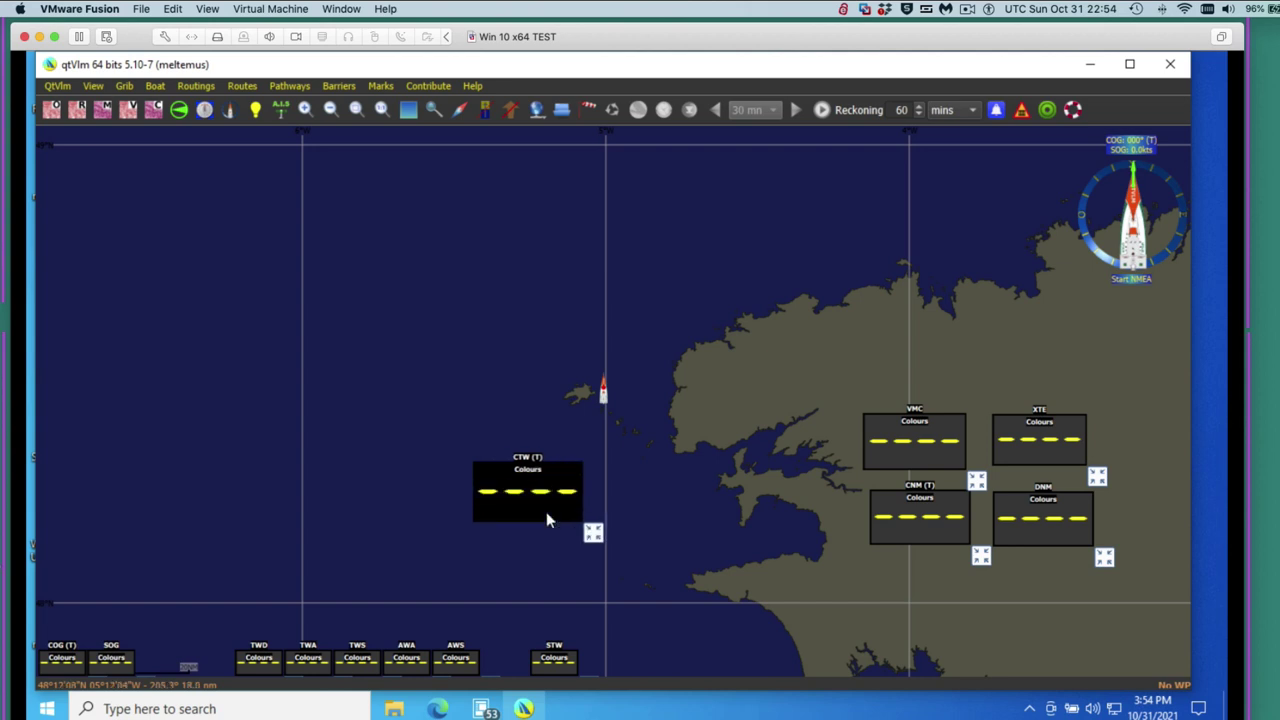
pyautogui.rightClick(556, 528)
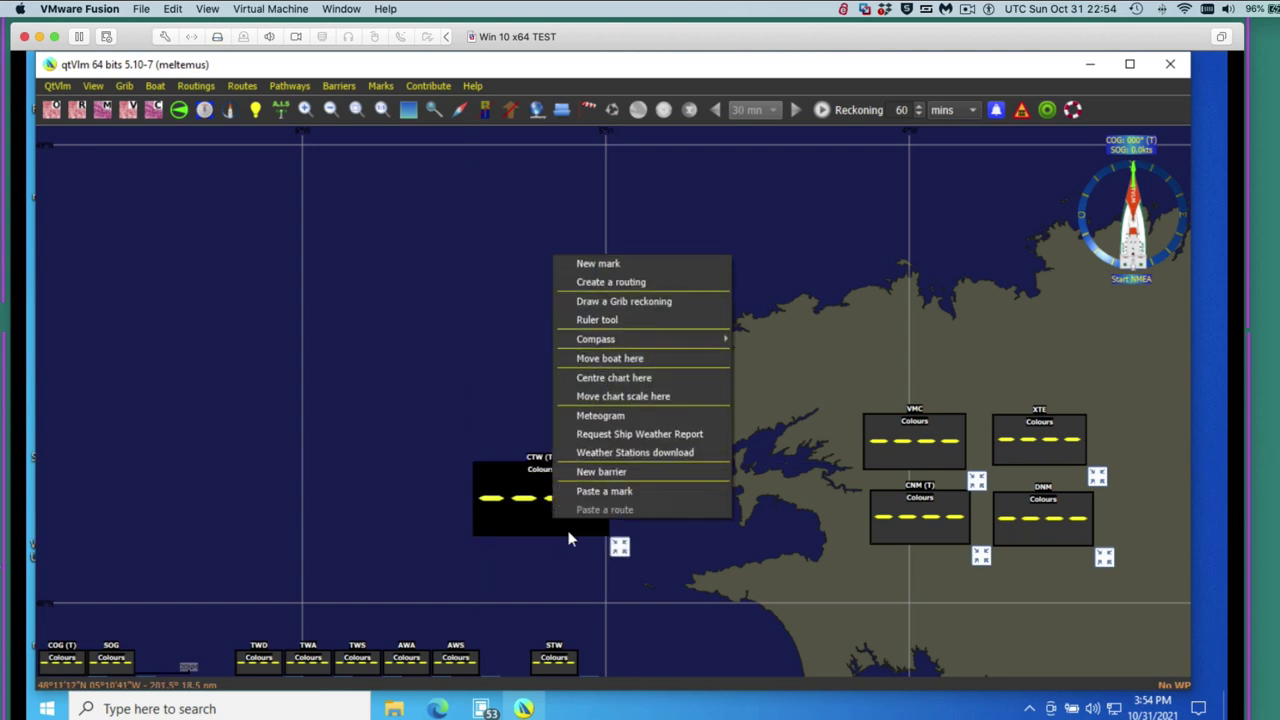
pyautogui.click(542, 470)
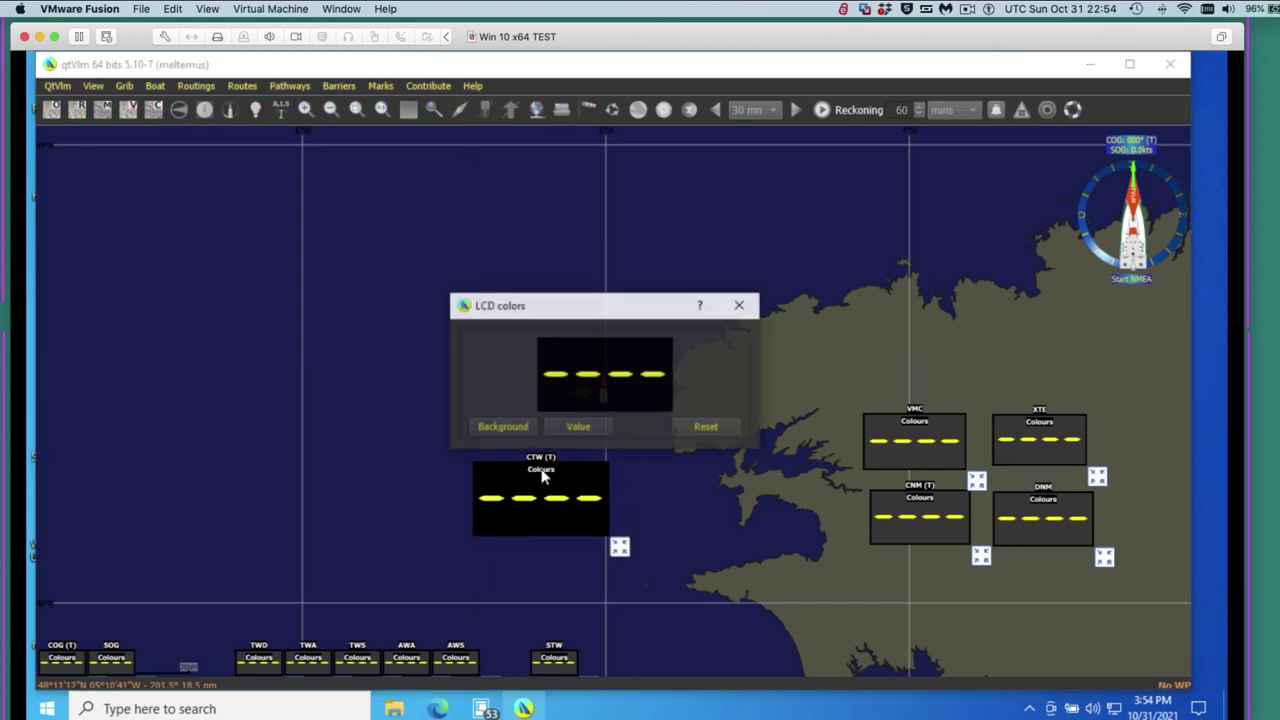
pyautogui.click(506, 425)
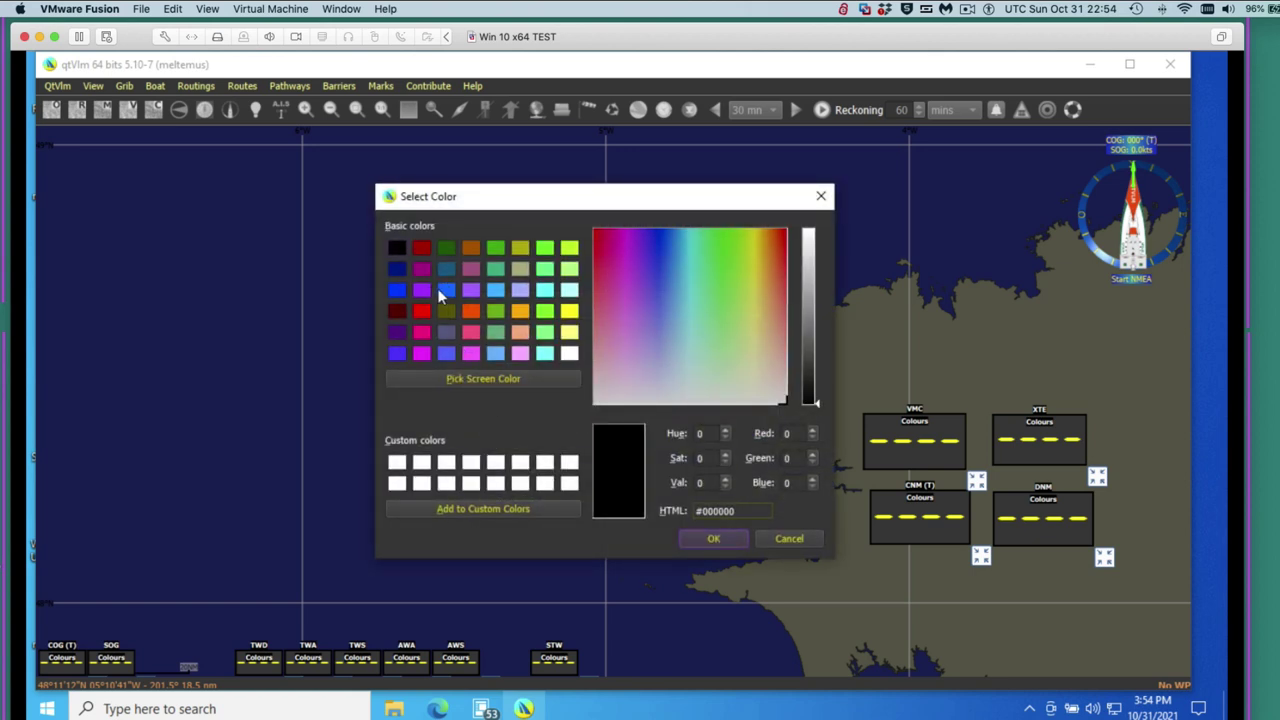
pyautogui.click(440, 289)
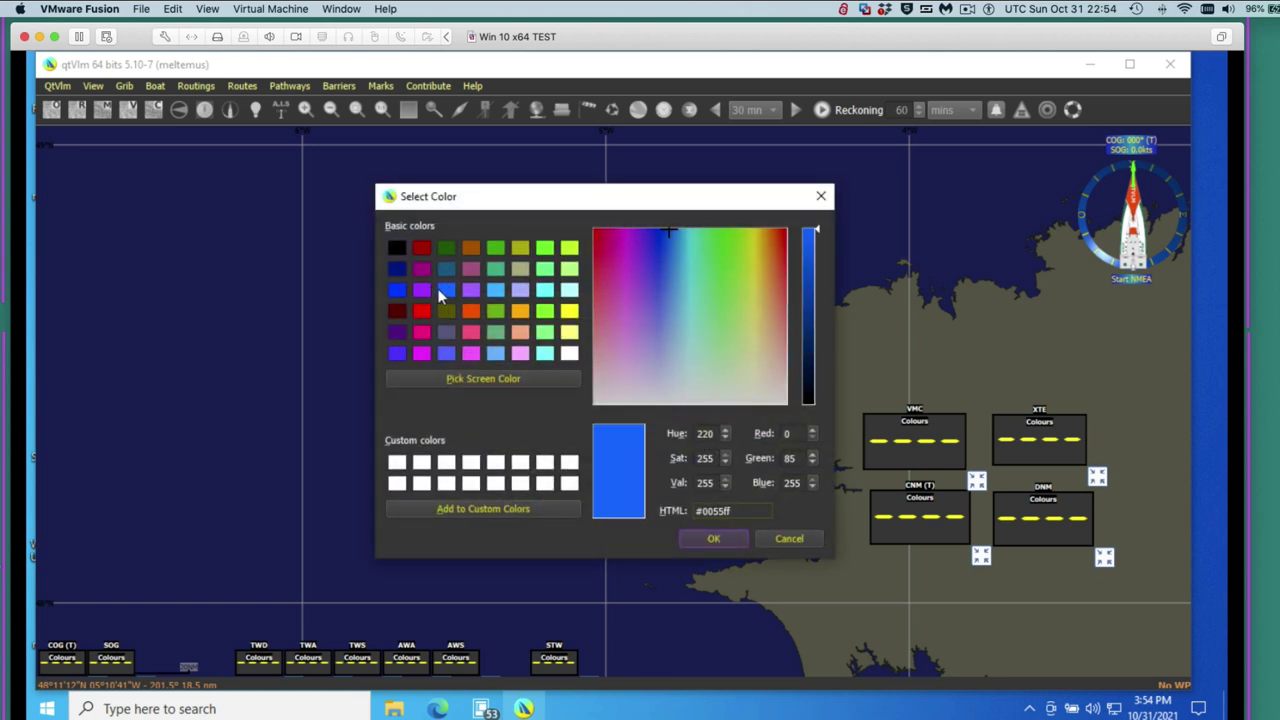
pyautogui.click(710, 538)
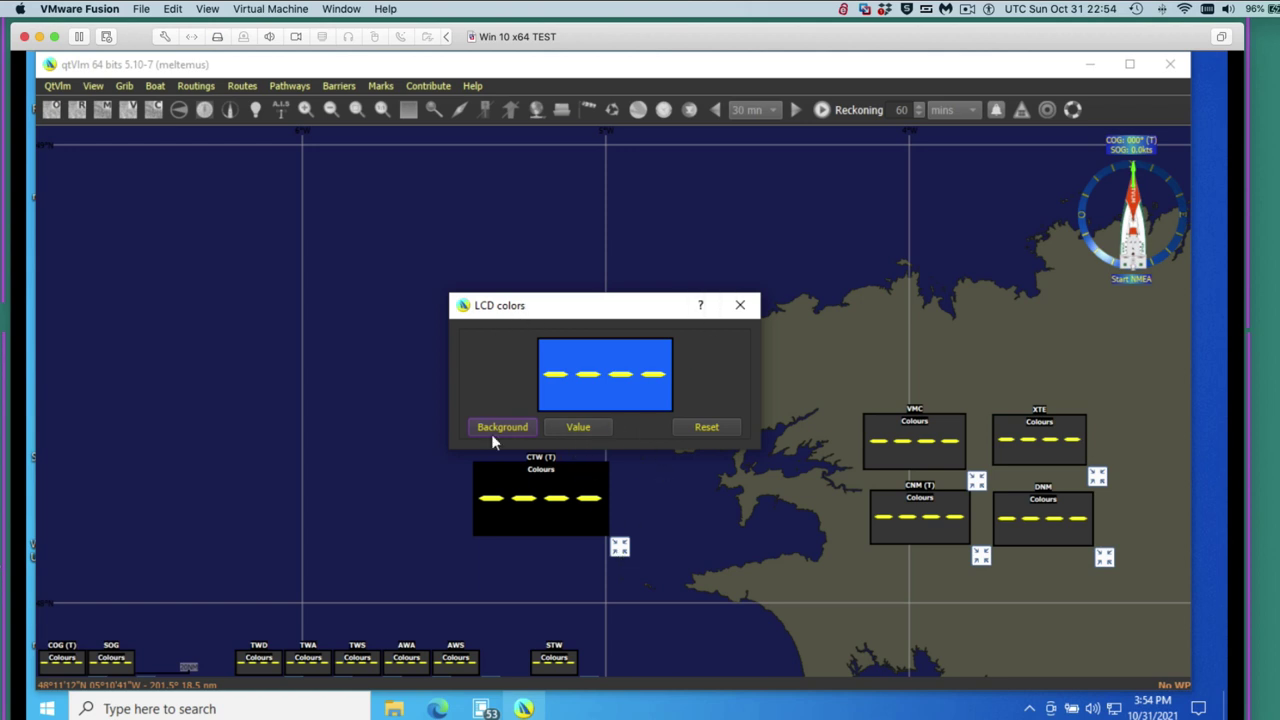
pyautogui.click(750, 312)
pyautogui.moveTo(586, 497); pyautogui.dragTo(760, 288)
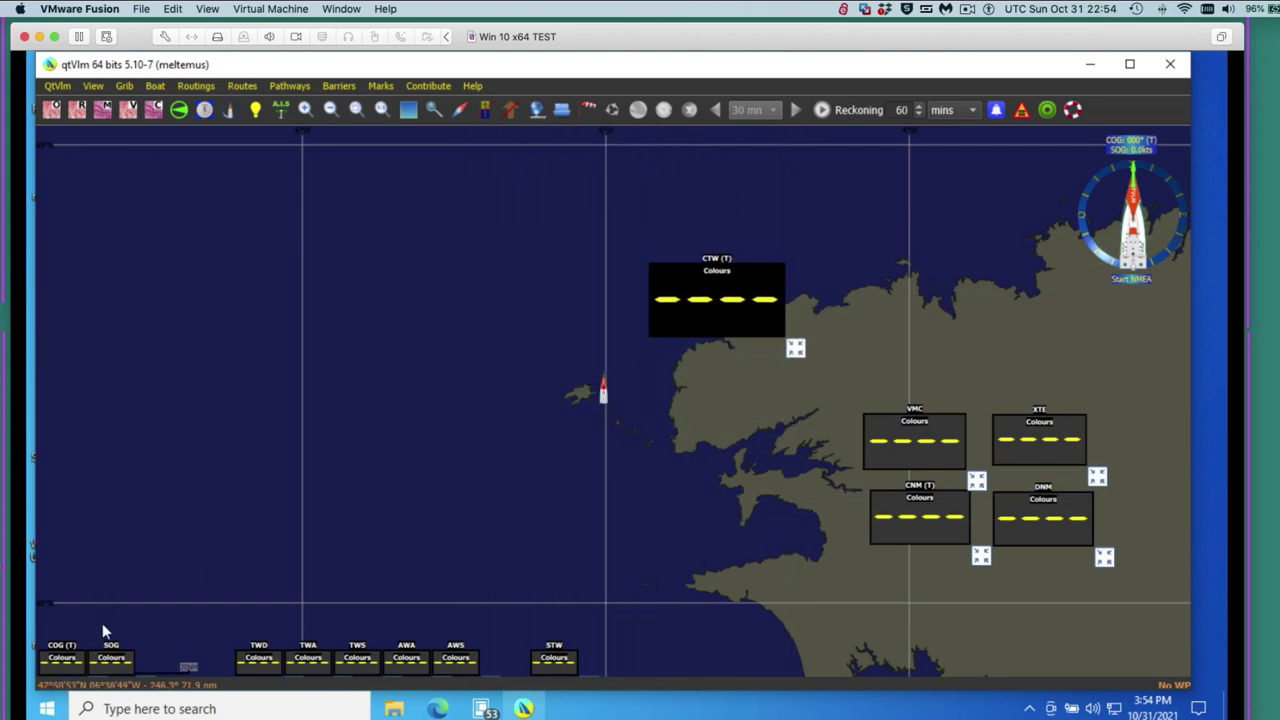
# Leave SOG's colours unchanged and place the SOG instrument on the map just above VMC.
pyautogui.click(128, 660)
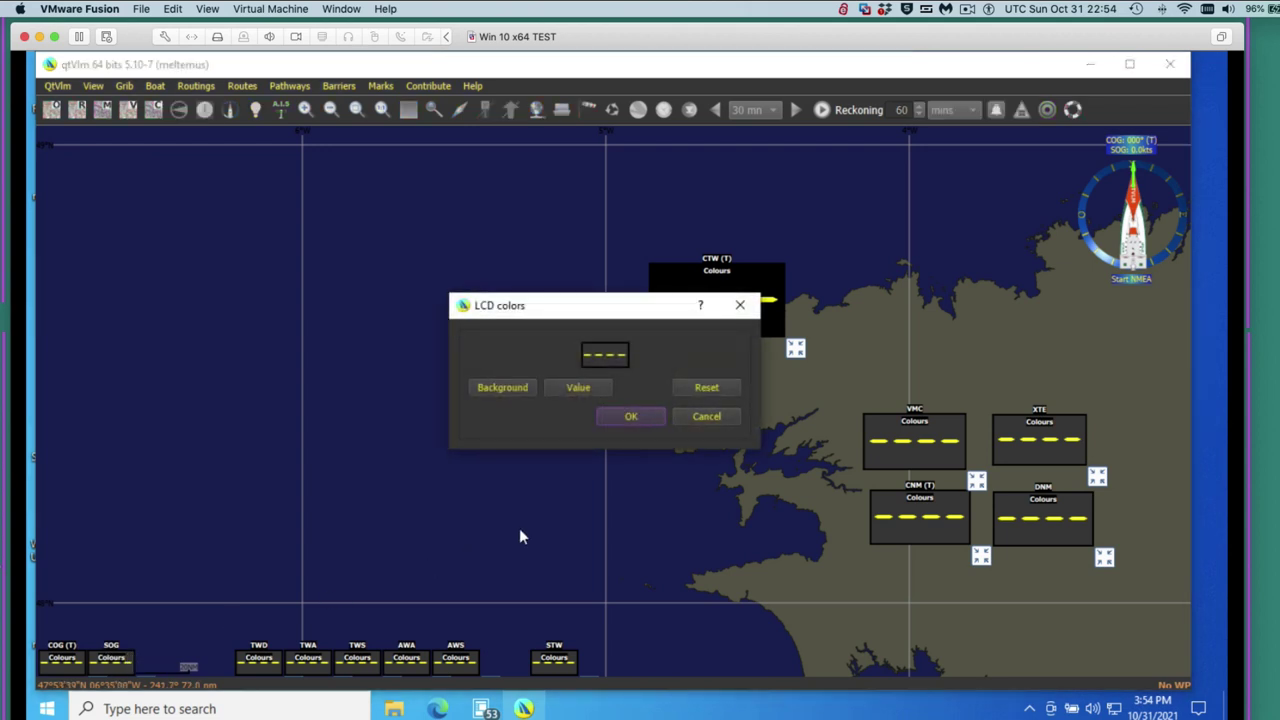
pyautogui.click(705, 416)
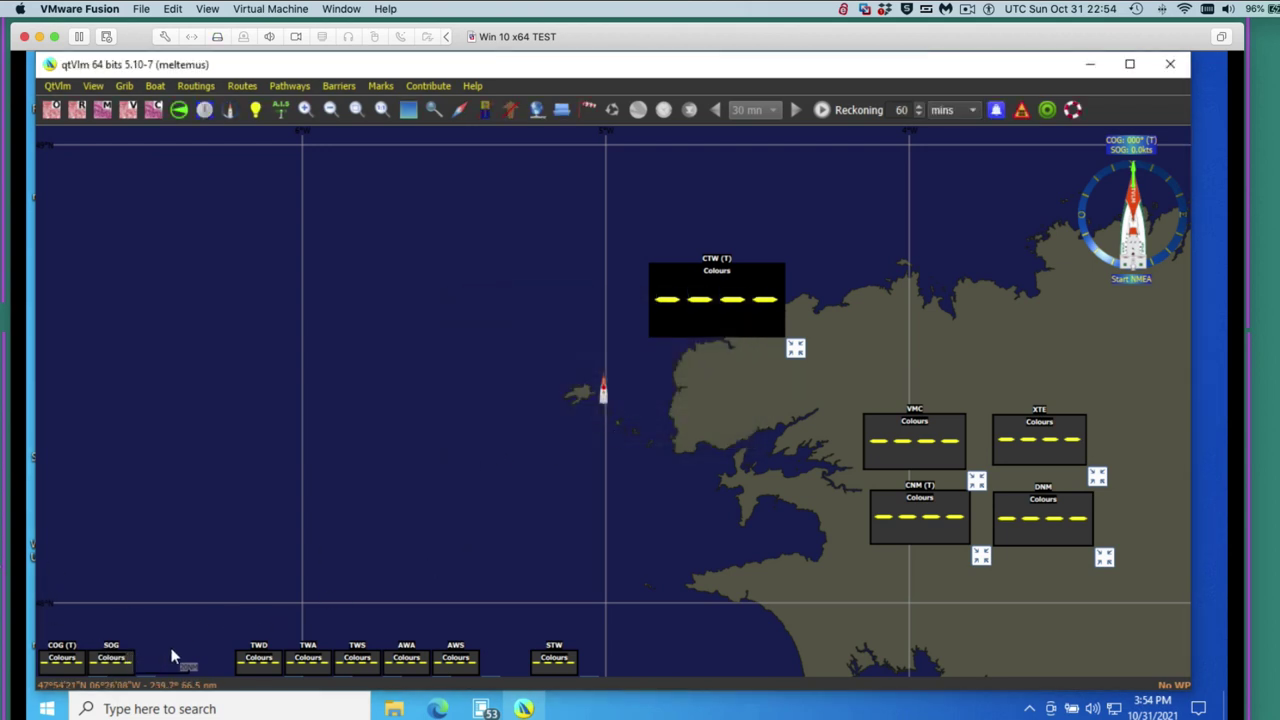
pyautogui.click(127, 662)
pyautogui.click(623, 418)
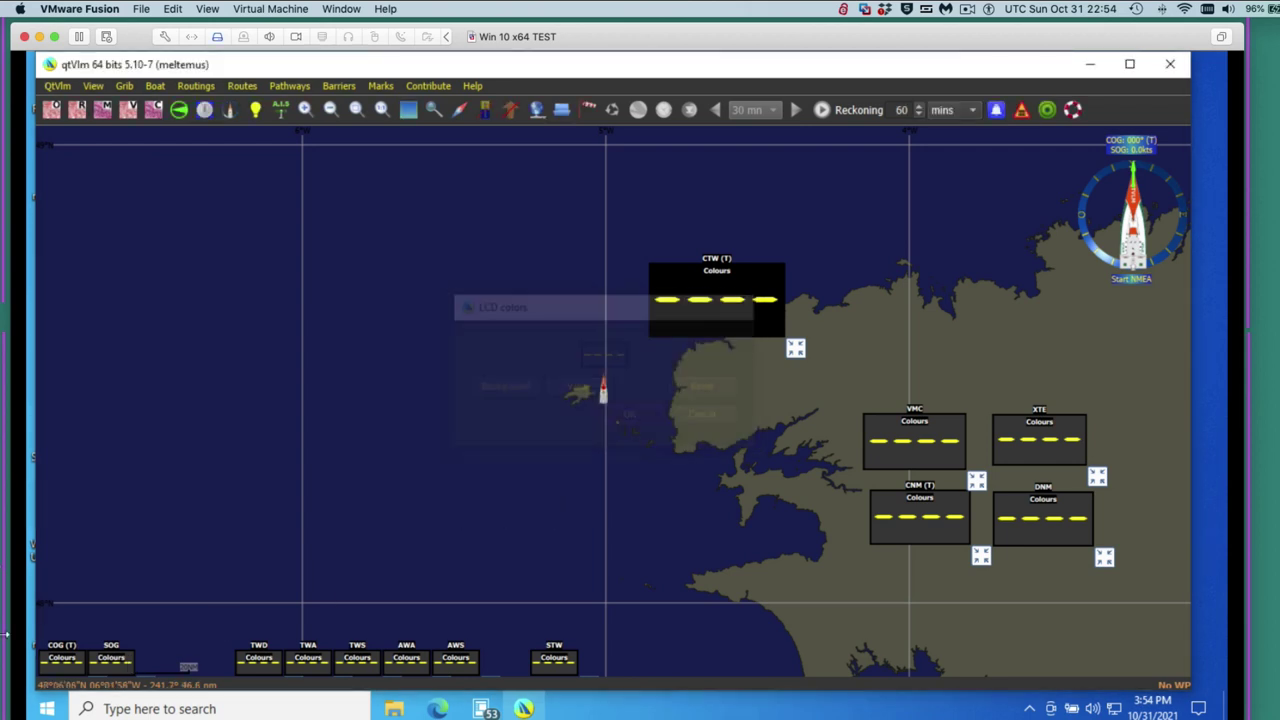
pyautogui.moveTo(114, 676); pyautogui.dragTo(960, 391)
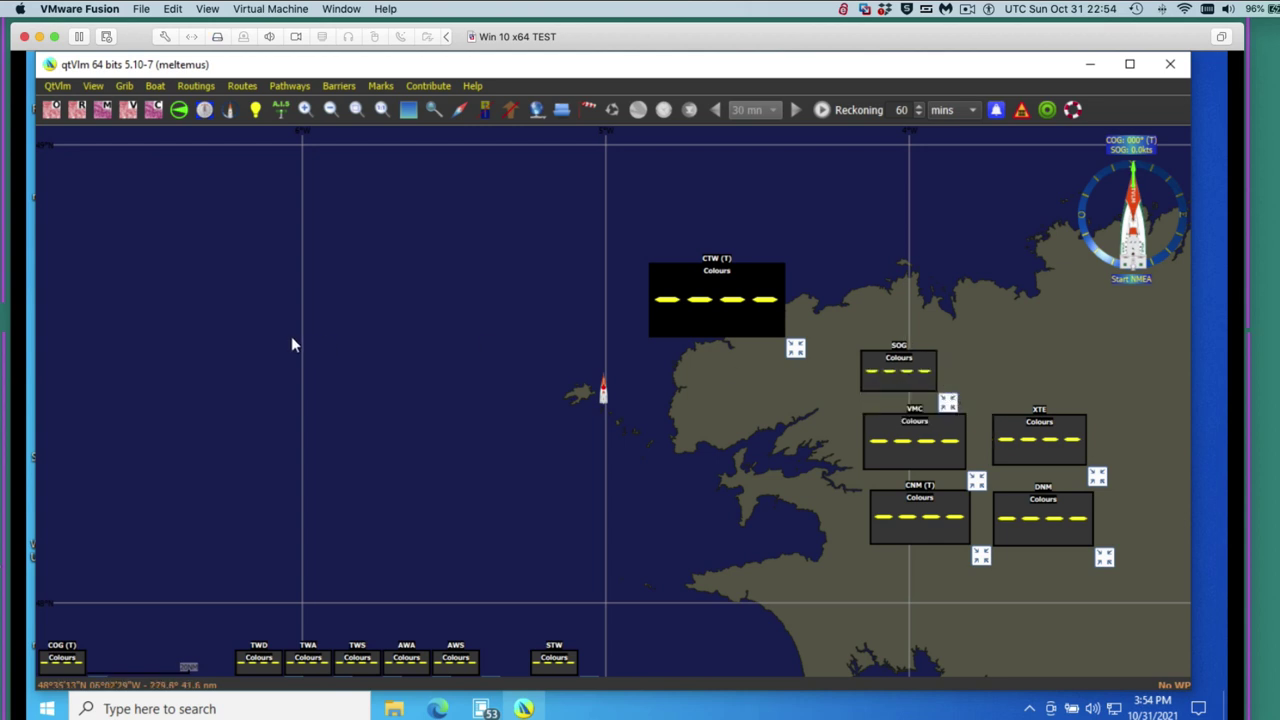
# Save the layout with Ctrl+S, acknowledge 'Save successful', and move the VM window aside.
pyautogui.hotkey('ctrl', 's')
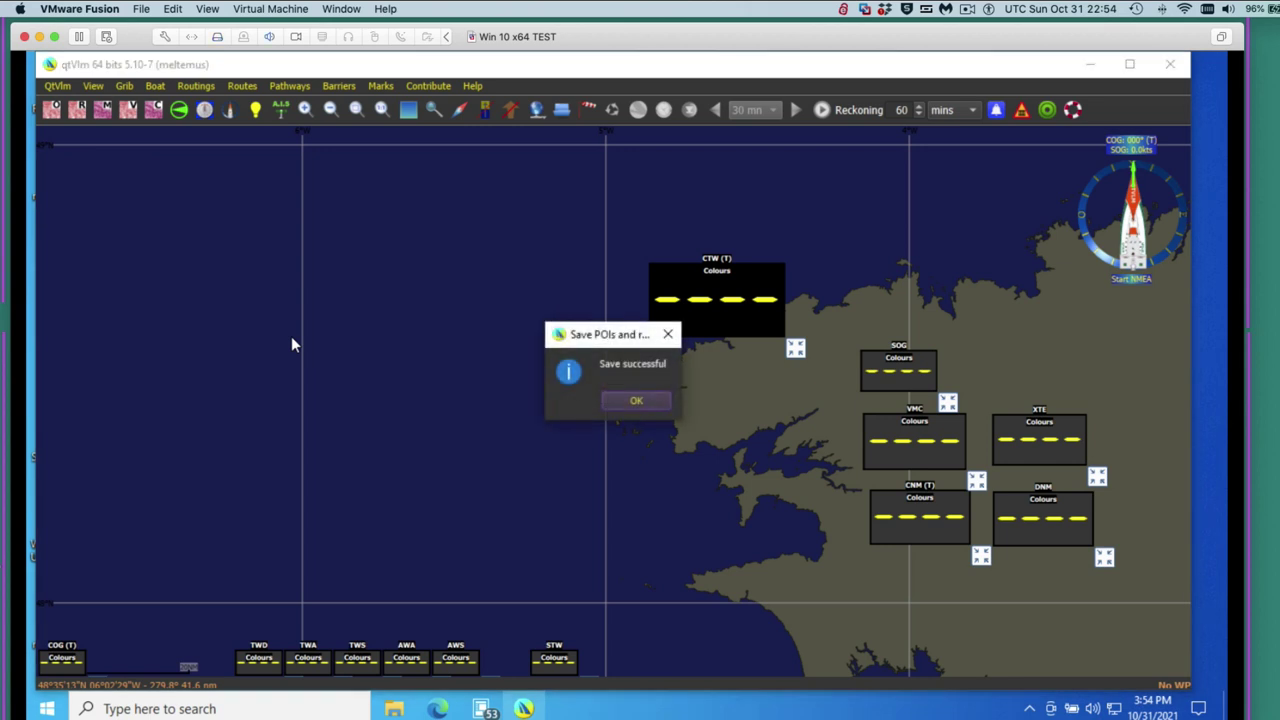
pyautogui.click(640, 402)
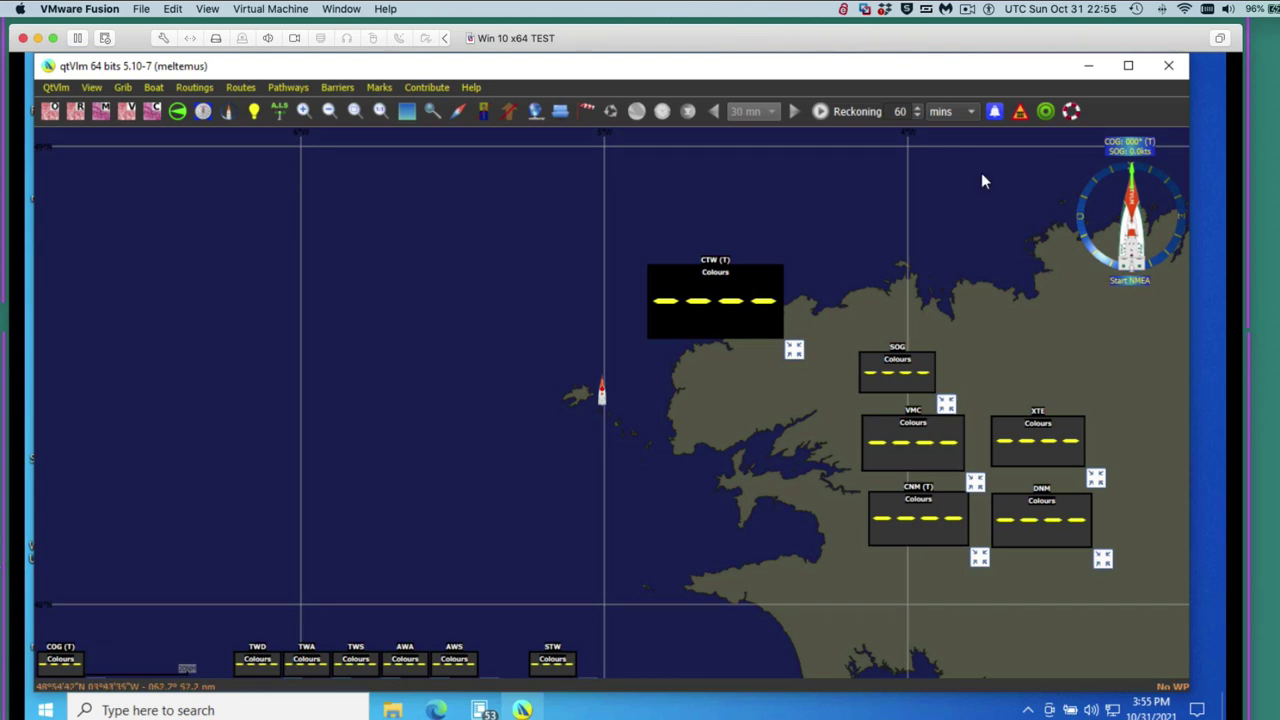
pyautogui.moveTo(1138, 27); pyautogui.dragTo(1150, 62)
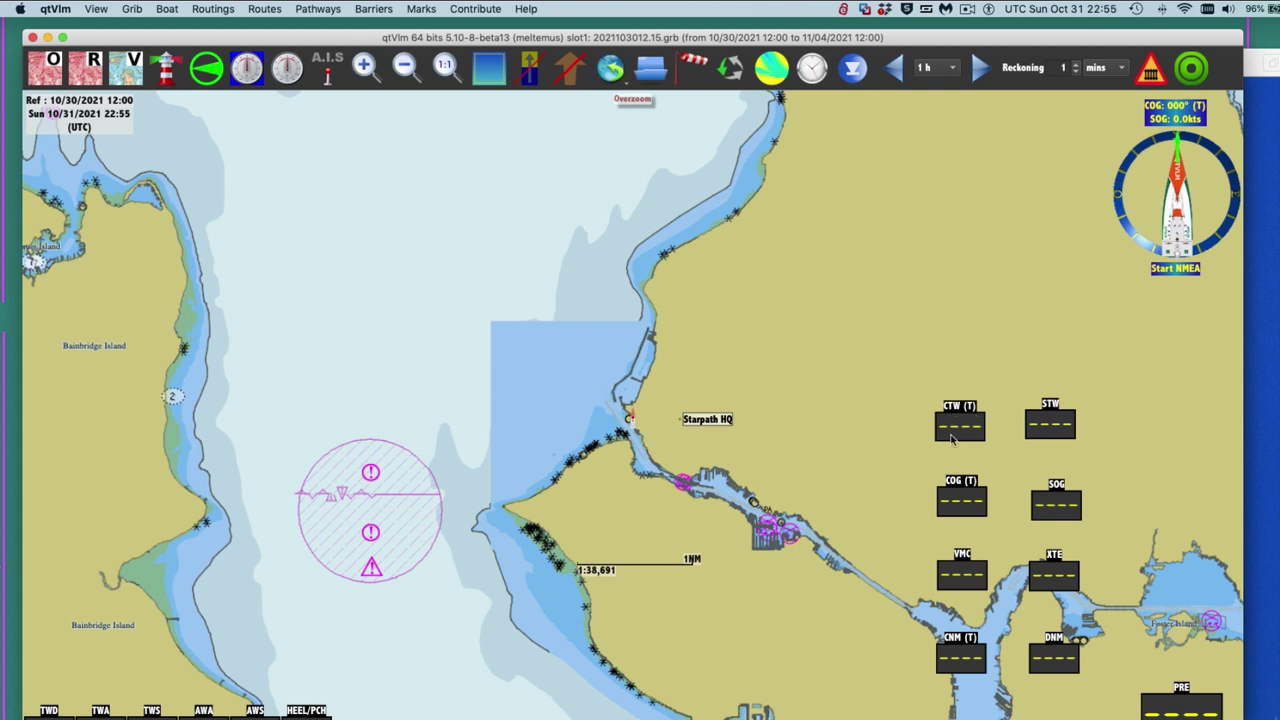
pyautogui.click(947, 440)
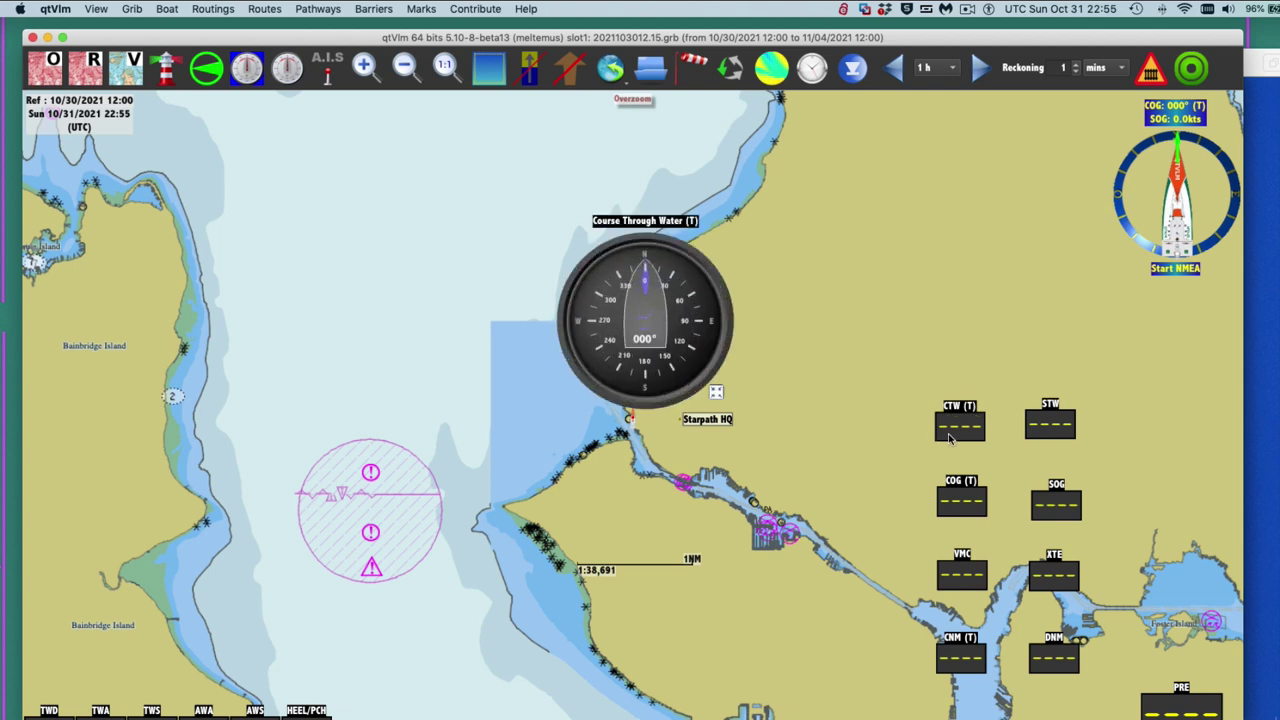
pyautogui.click(716, 392)
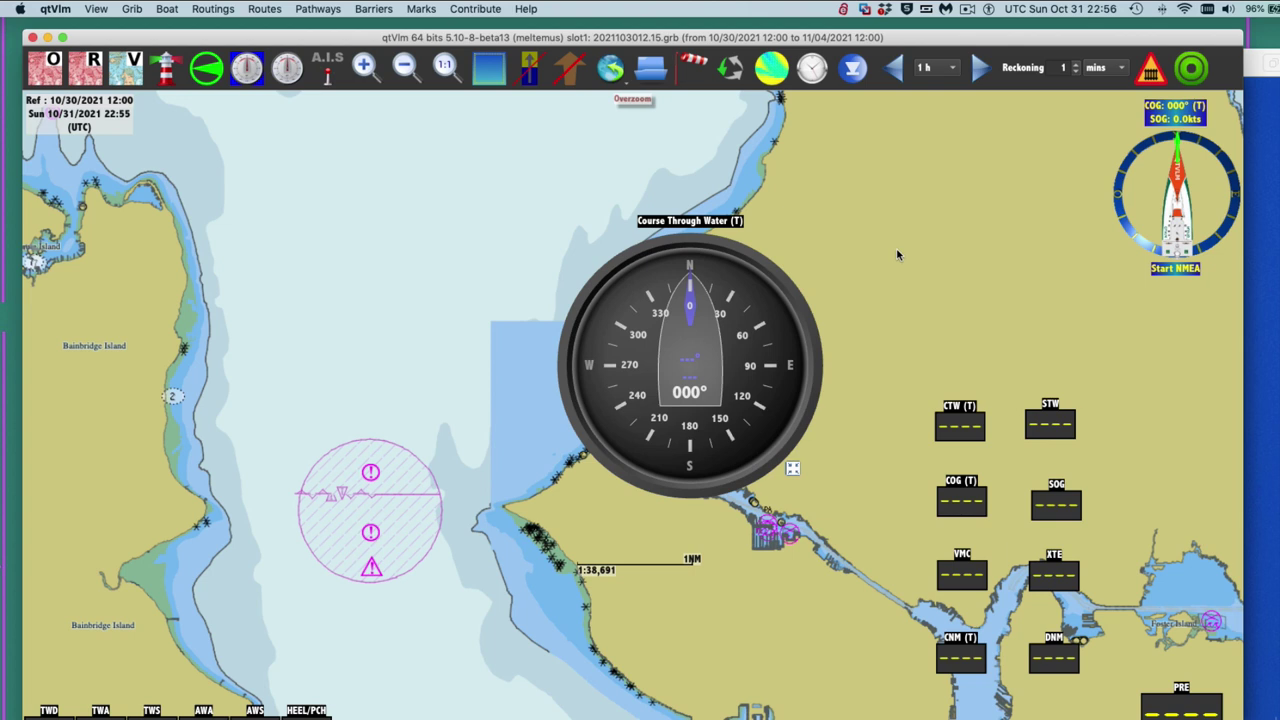
pyautogui.click(942, 434)
pyautogui.click(942, 434)
pyautogui.click(942, 434)
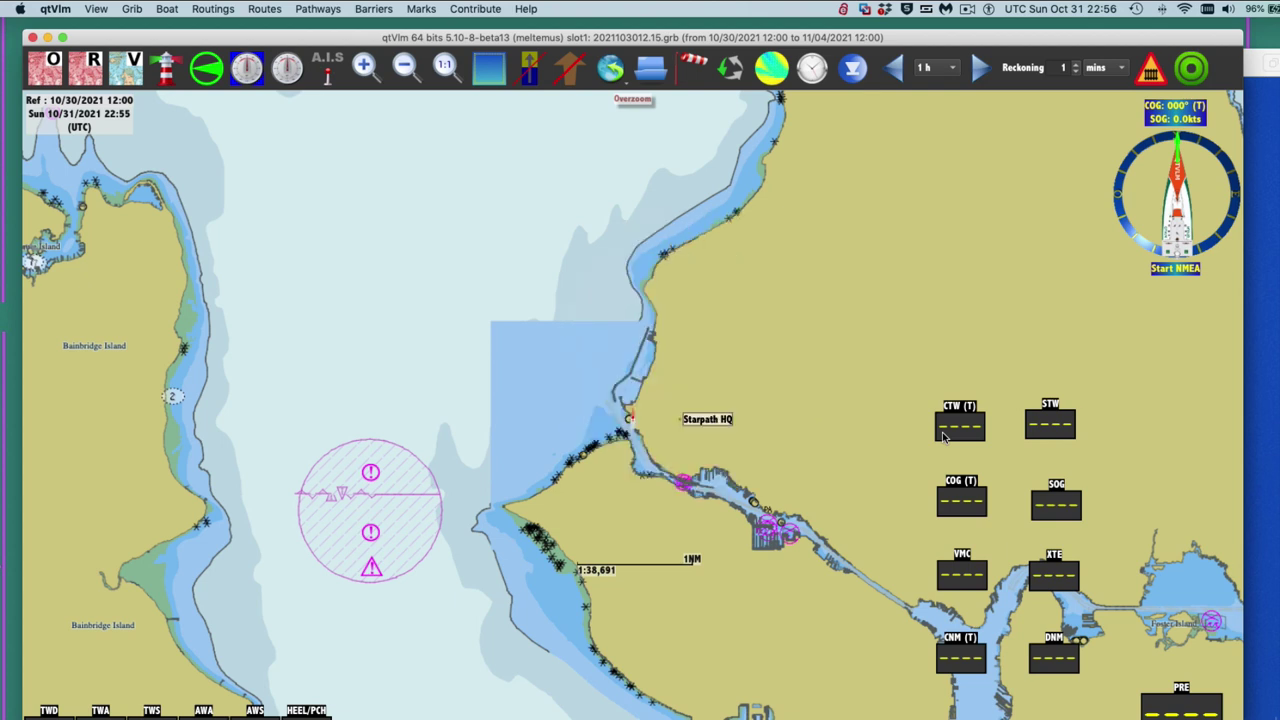
pyautogui.click(942, 434)
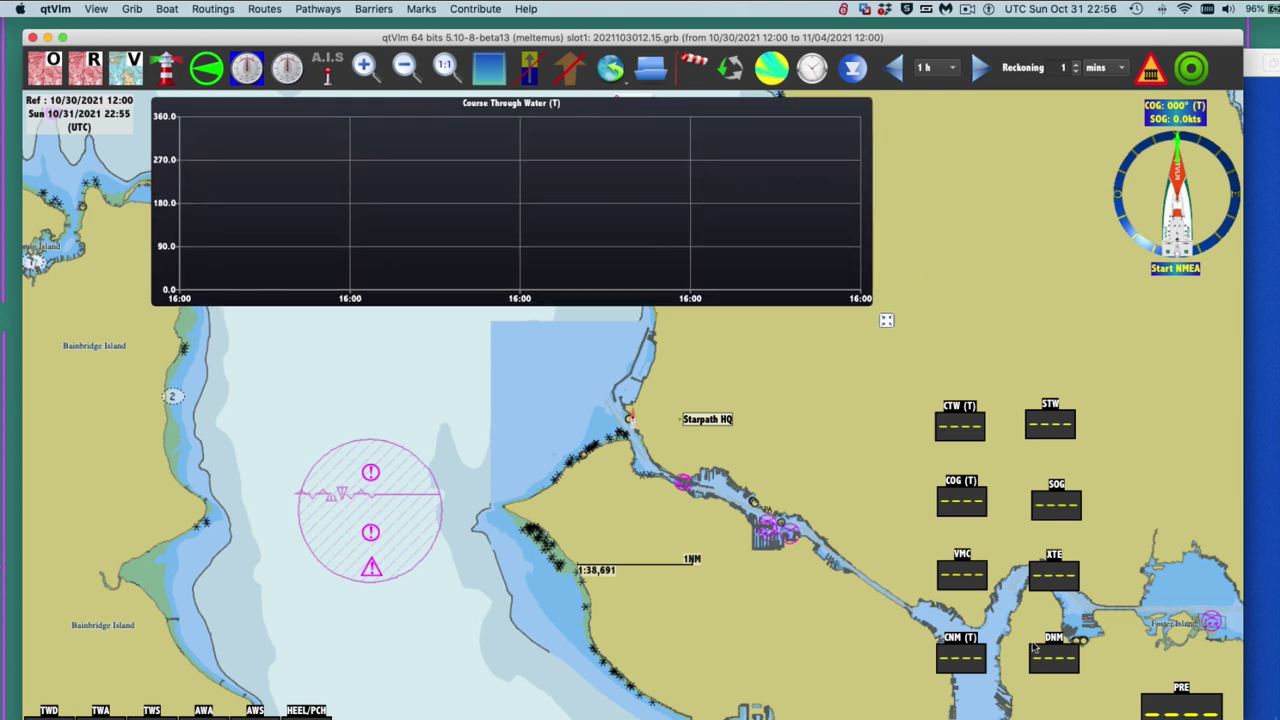
pyautogui.click(953, 441)
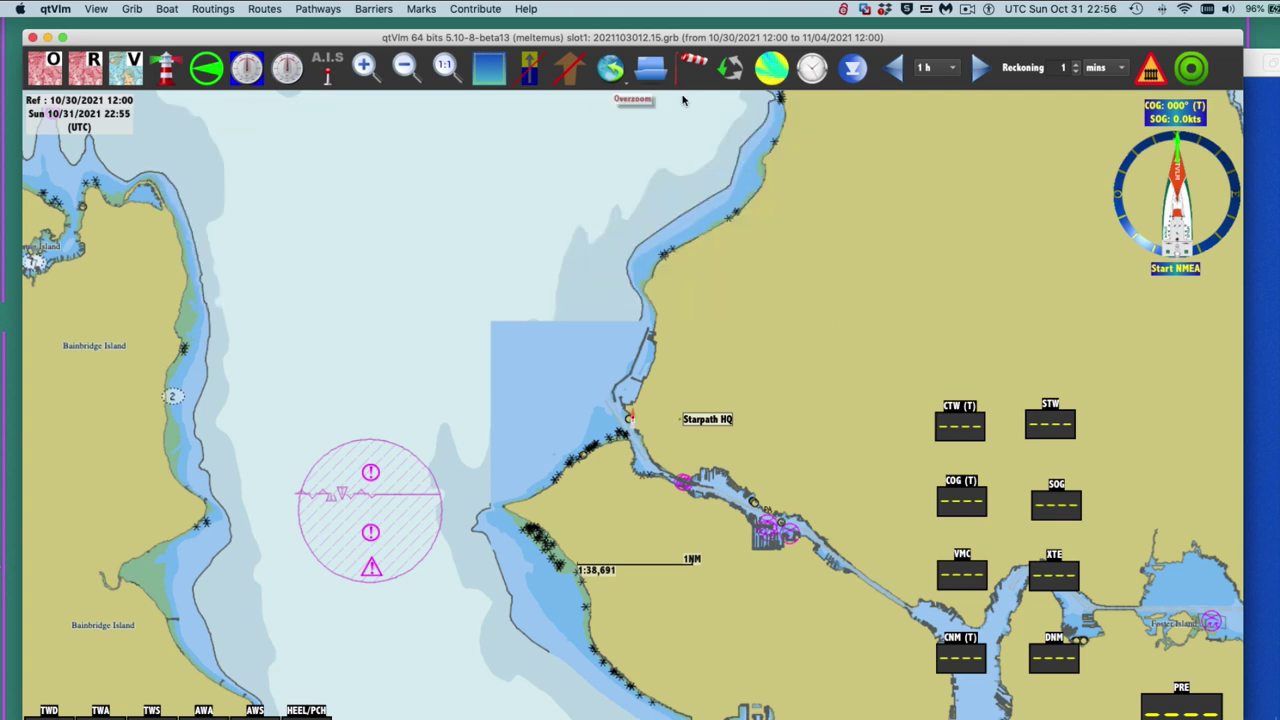
pyautogui.click(962, 437)
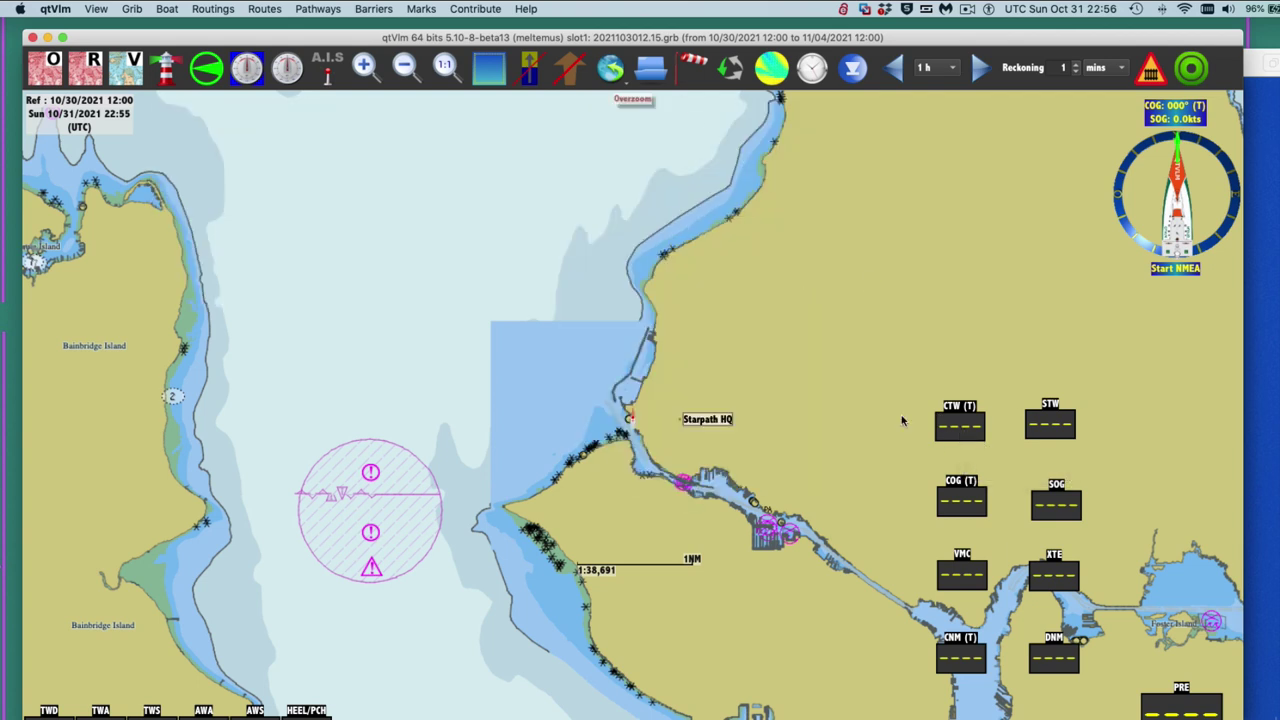